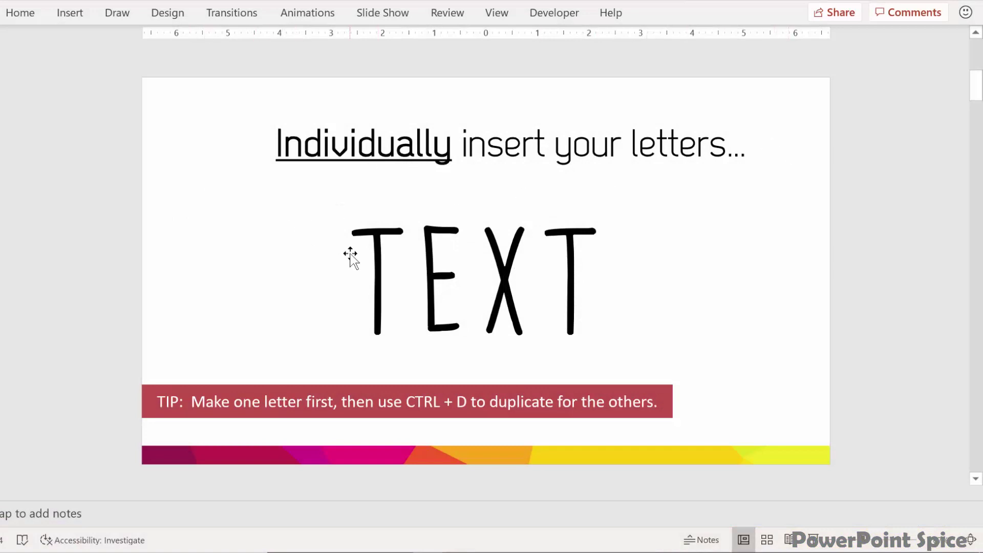
Click each letter of TEXT in turn to show each is a separate text box.
{"action": "left_click", "coordinate": [373, 263]}
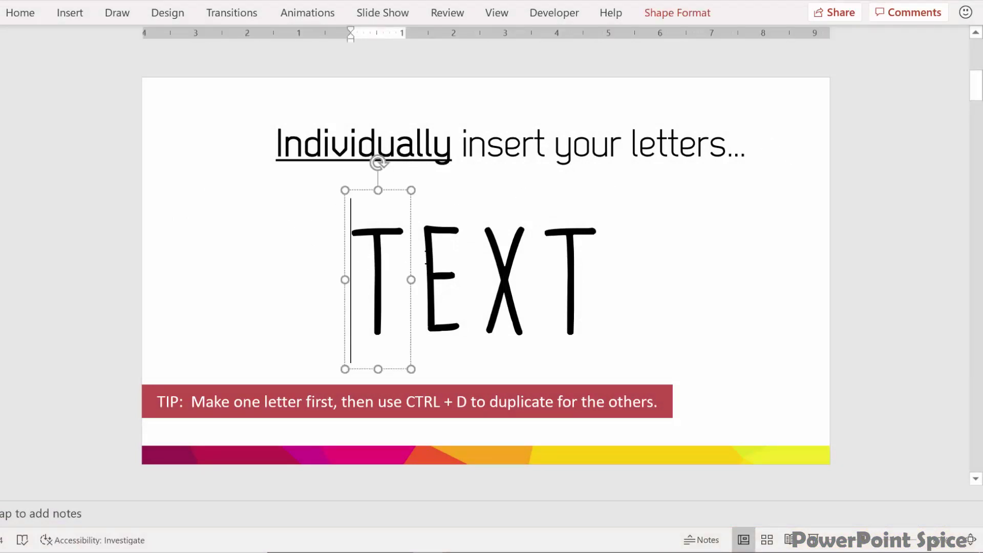
{"action": "left_click", "coordinate": [430, 277]}
{"action": "left_click", "coordinate": [542, 256]}
{"action": "left_click", "coordinate": [506, 256]}
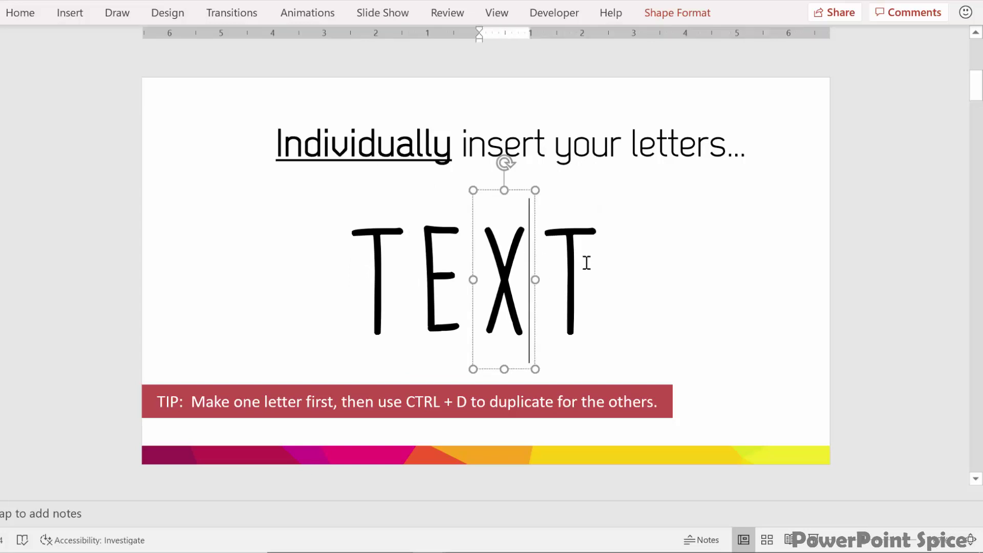
{"action": "left_click", "coordinate": [574, 263]}
{"action": "left_click", "coordinate": [663, 273]}
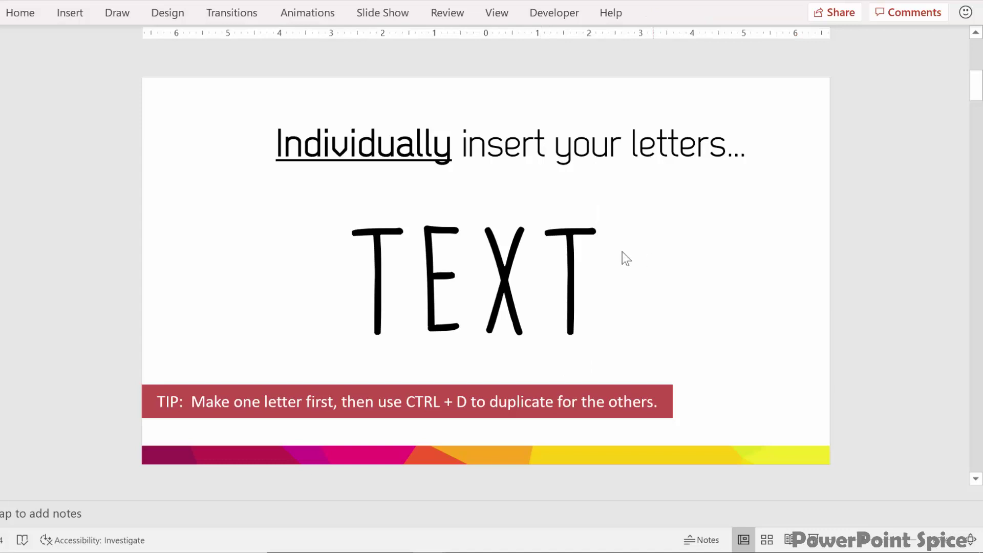
{"action": "left_click", "coordinate": [373, 269]}
{"action": "left_click", "coordinate": [425, 268]}
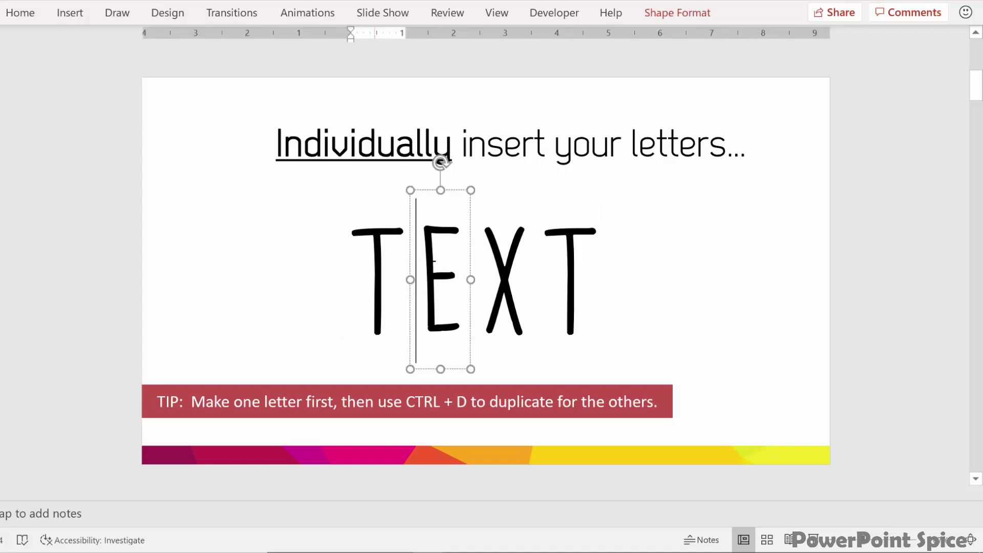
{"action": "left_click", "coordinate": [496, 270]}
{"action": "left_click", "coordinate": [600, 270]}
{"action": "left_click", "coordinate": [647, 270]}
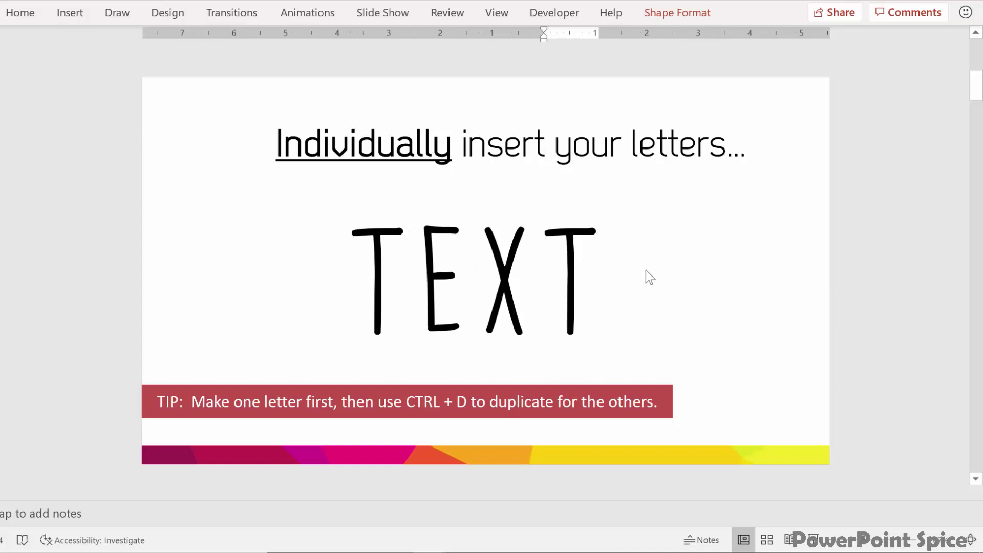
Select the first T and check its font and size on the Home ribbon.
{"action": "left_click", "coordinate": [388, 269]}
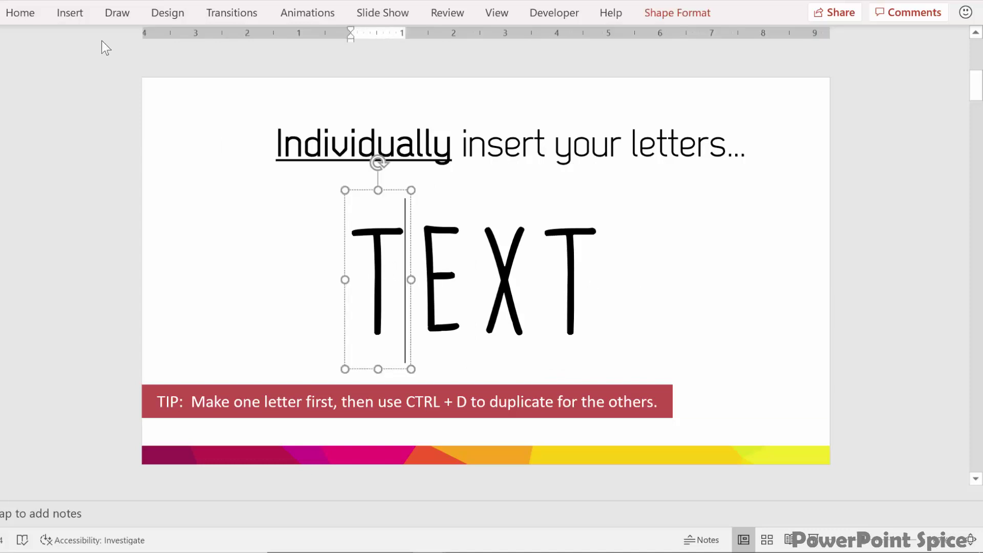
{"action": "left_click", "coordinate": [21, 12]}
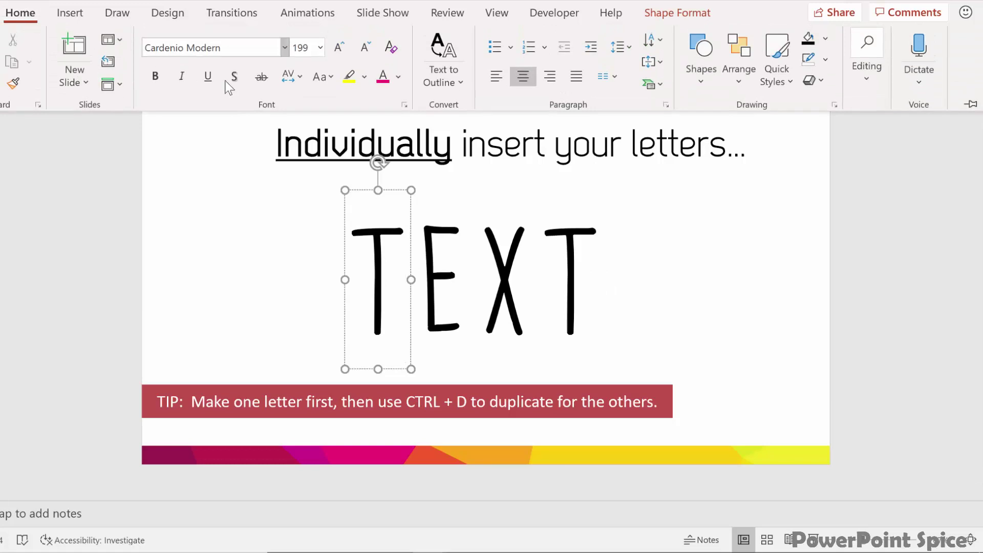
{"action": "left_click", "coordinate": [302, 249]}
{"action": "left_click", "coordinate": [687, 265]}
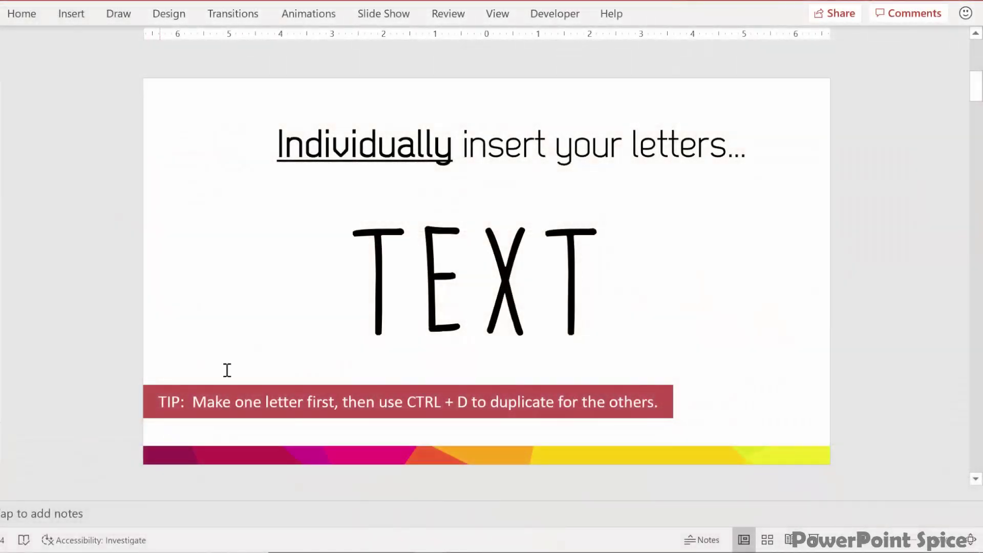
Move the first T left of EXT, make offset copies with Ctrl+D, then undo them.
{"action": "left_click", "coordinate": [410, 288]}
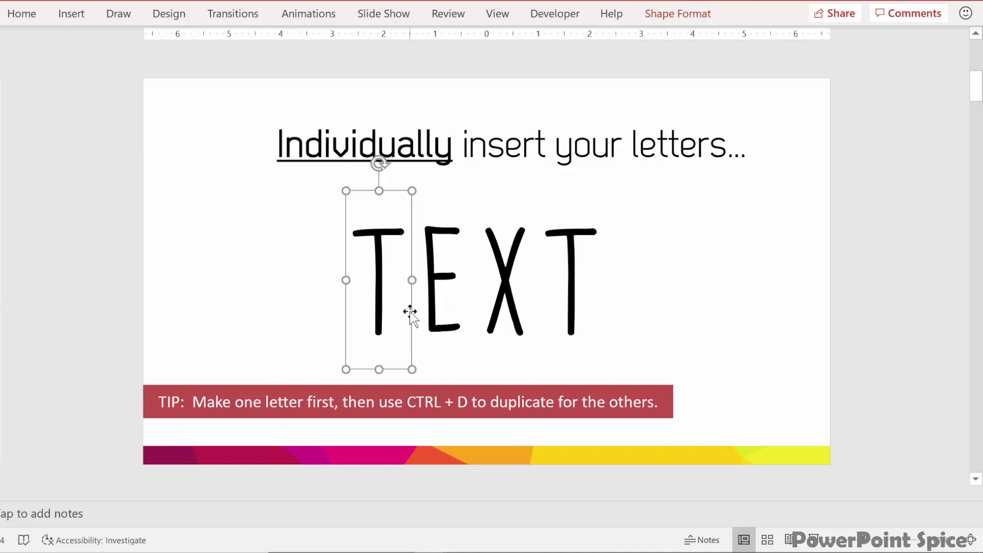
{"action": "left_click_drag", "start_coordinate": [410, 311], "coordinate": [255, 296]}
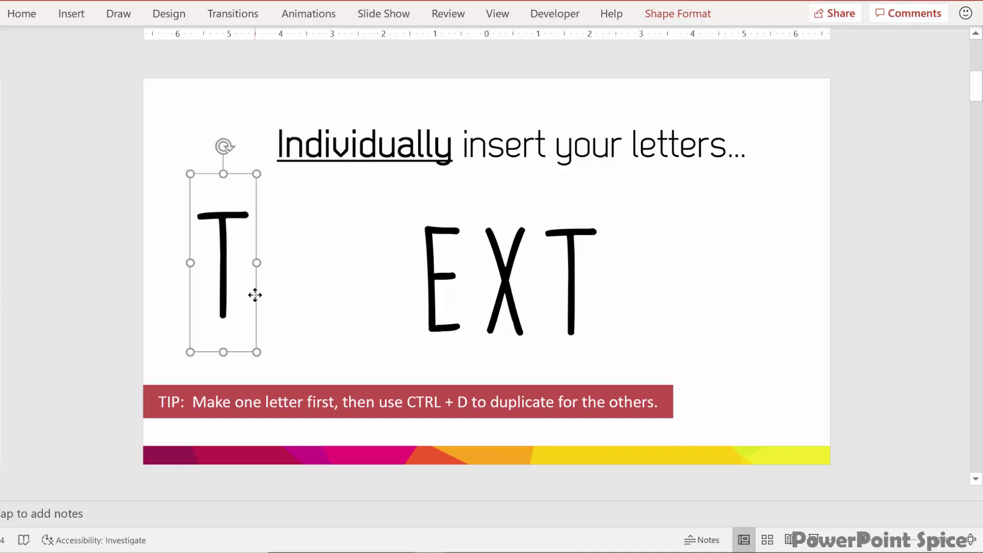
{"action": "key", "text": "ctrl+d"}
{"action": "key", "text": "ctrl+d"}
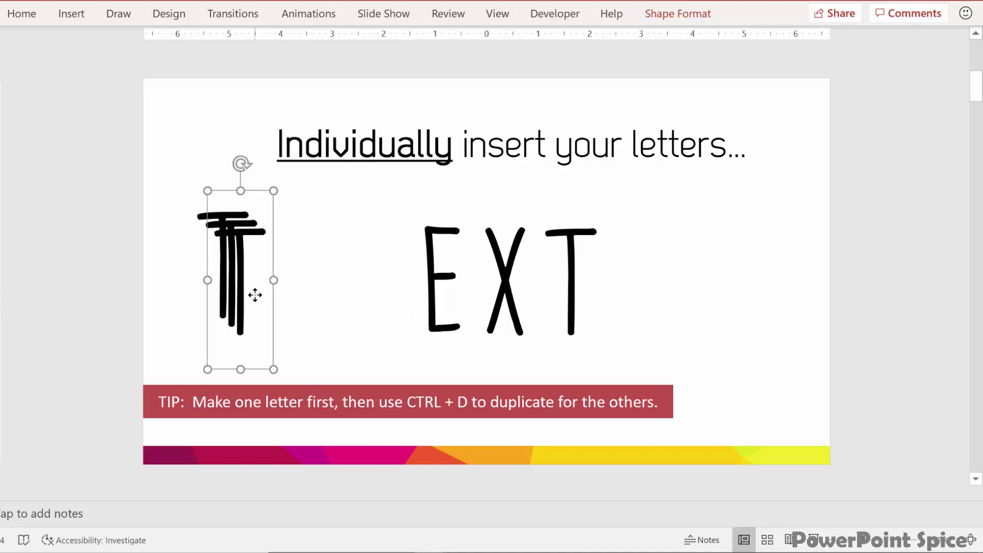
{"action": "key", "text": "ctrl+d"}
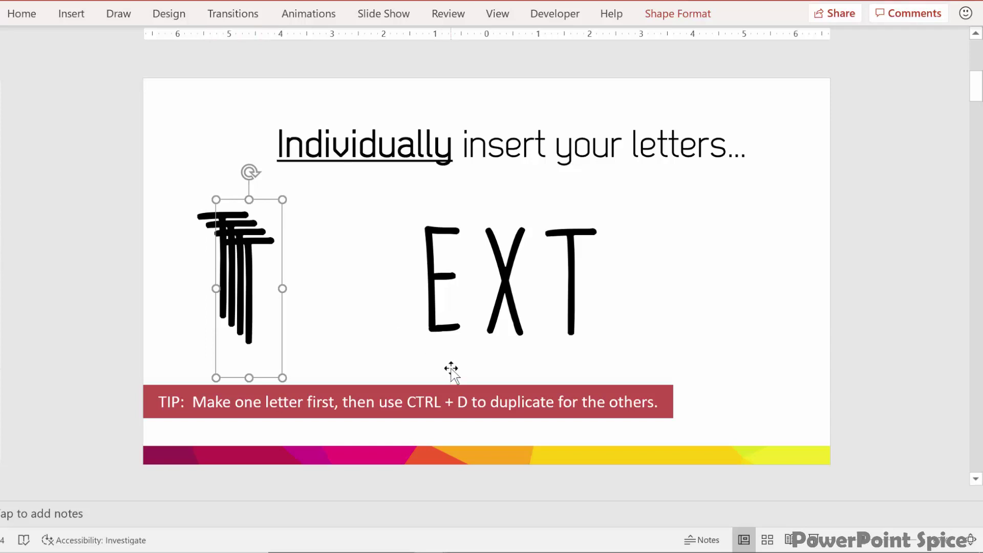
{"action": "key", "text": "ctrl+z"}
{"action": "key", "text": "ctrl+z"}
{"action": "key", "text": "ctrl+z"}
{"action": "key", "text": "ctrl+z"}
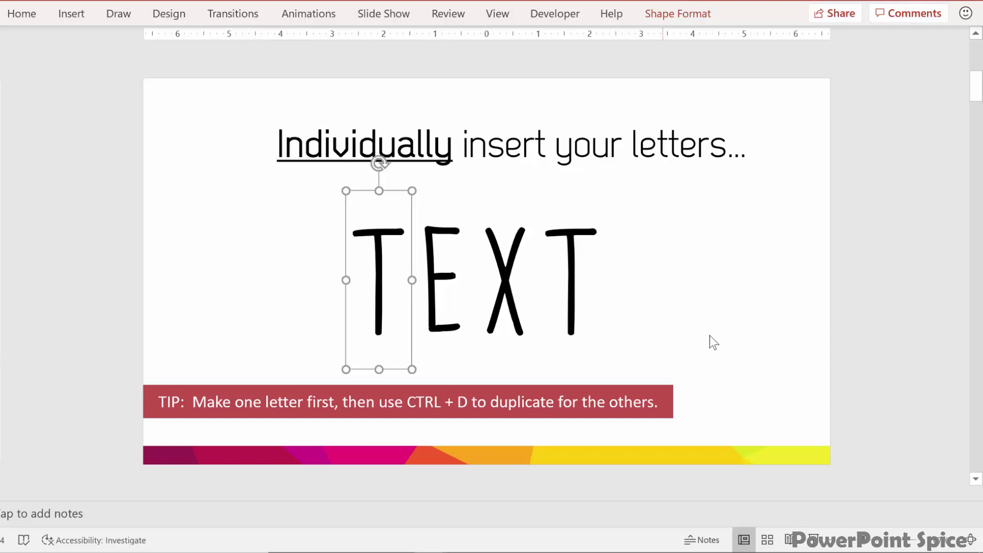
{"action": "left_click", "coordinate": [719, 333]}
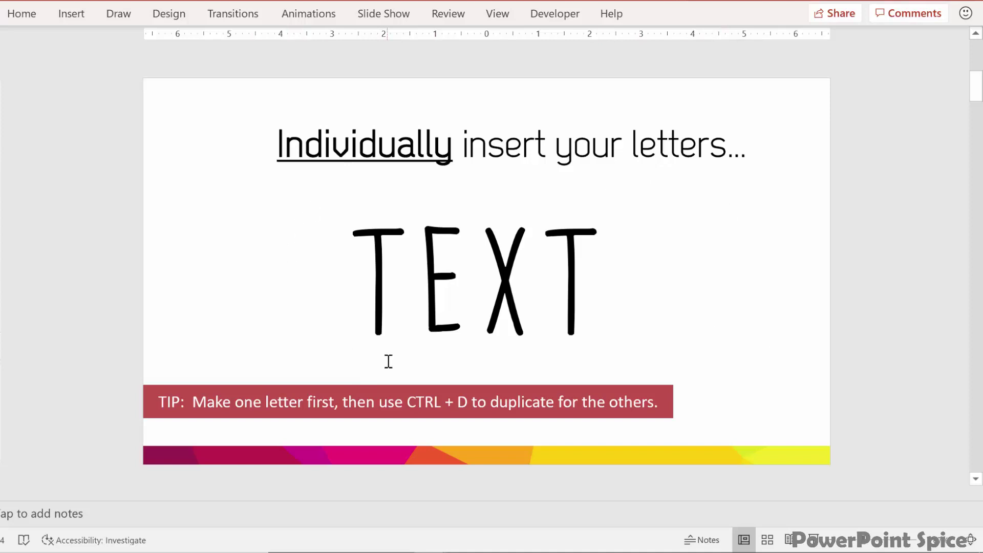
On the next slide, marquee-select all four TEXT letters and group them with Ctrl+G.
{"action": "scroll", "coordinate": [389, 362], "scroll_direction": "down", "scroll_amount": 1}
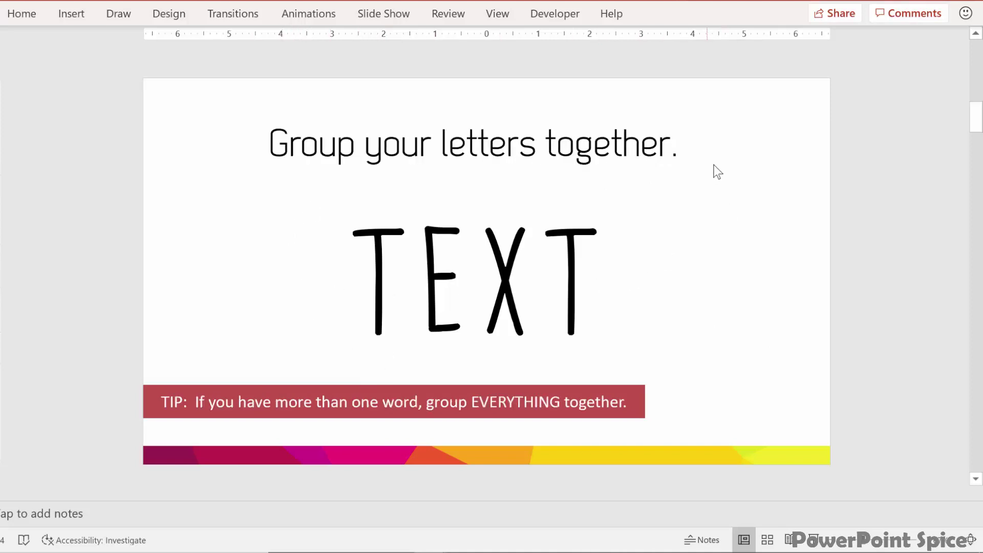
{"action": "left_click_drag", "start_coordinate": [720, 164], "coordinate": [151, 406]}
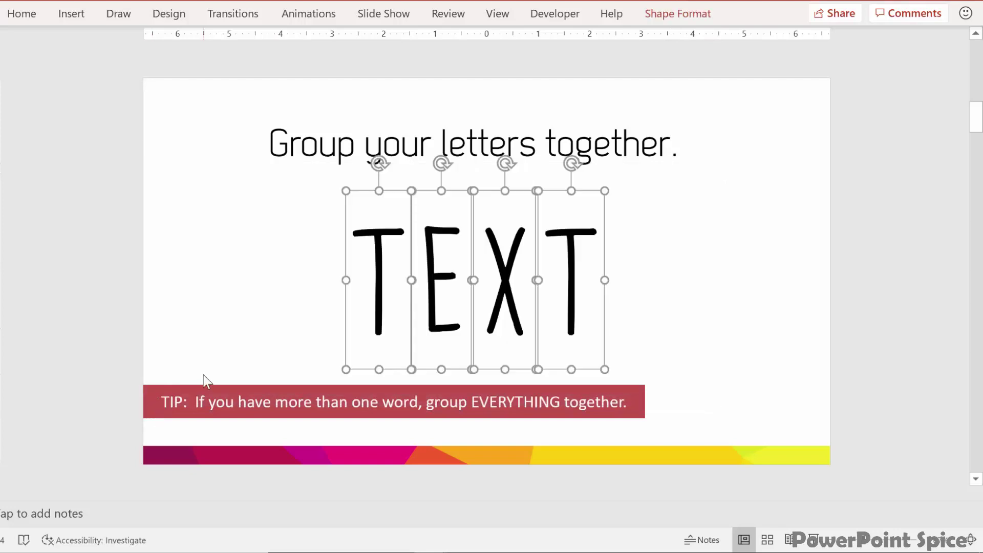
{"action": "key", "text": "ctrl+g"}
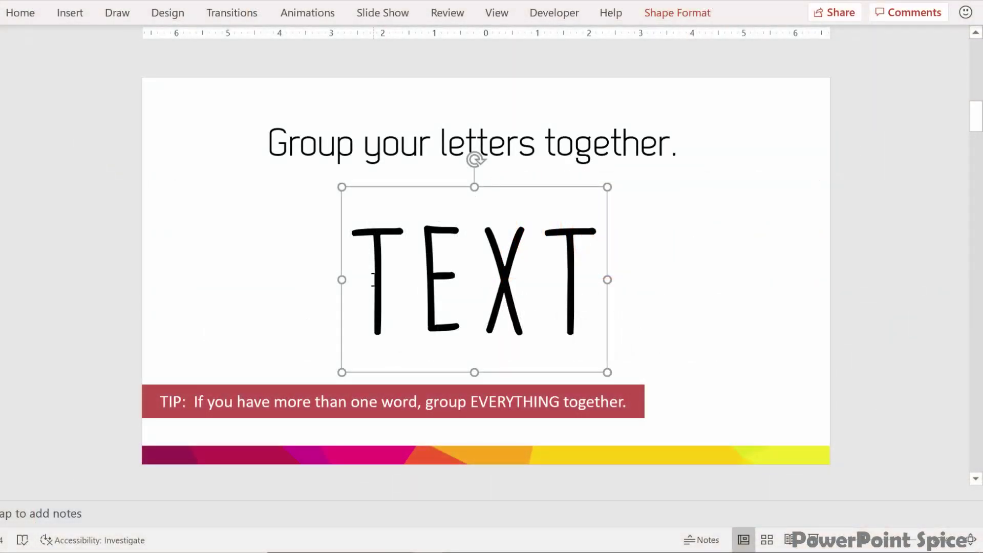
Select the T, E, X and T inside the group one by one to show they stay individual.
{"action": "left_click", "coordinate": [372, 279]}
{"action": "left_click", "coordinate": [437, 282]}
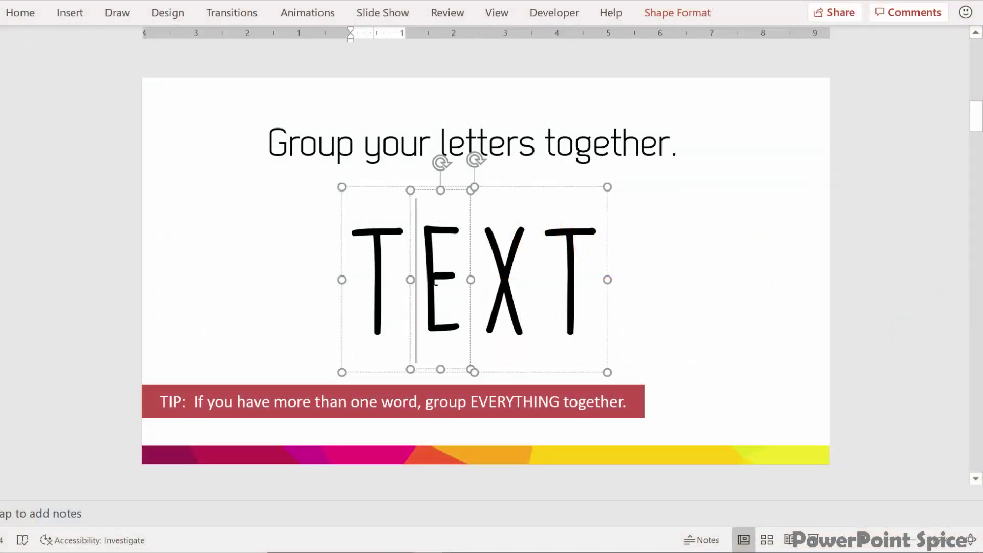
{"action": "left_click", "coordinate": [499, 279]}
{"action": "left_click", "coordinate": [563, 275]}
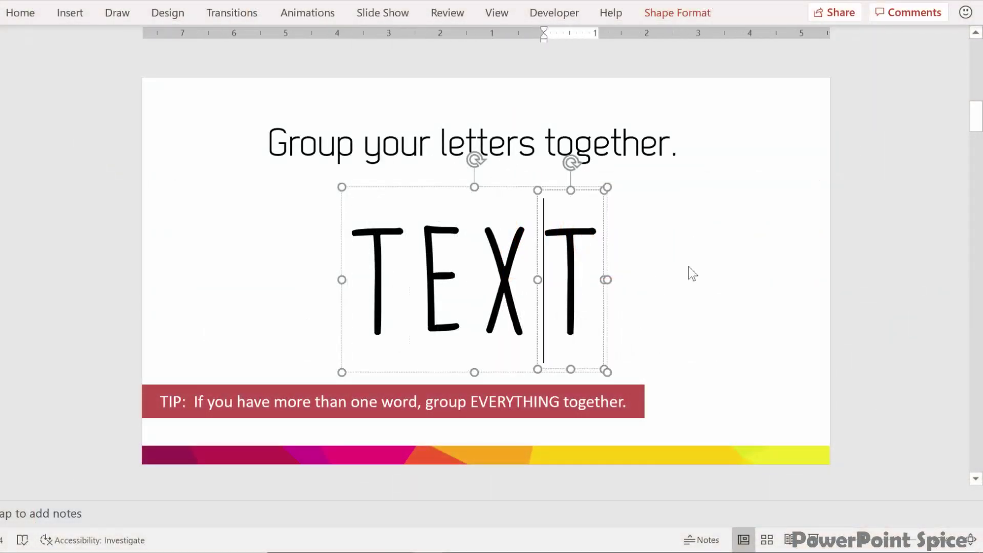
{"action": "left_click", "coordinate": [691, 266]}
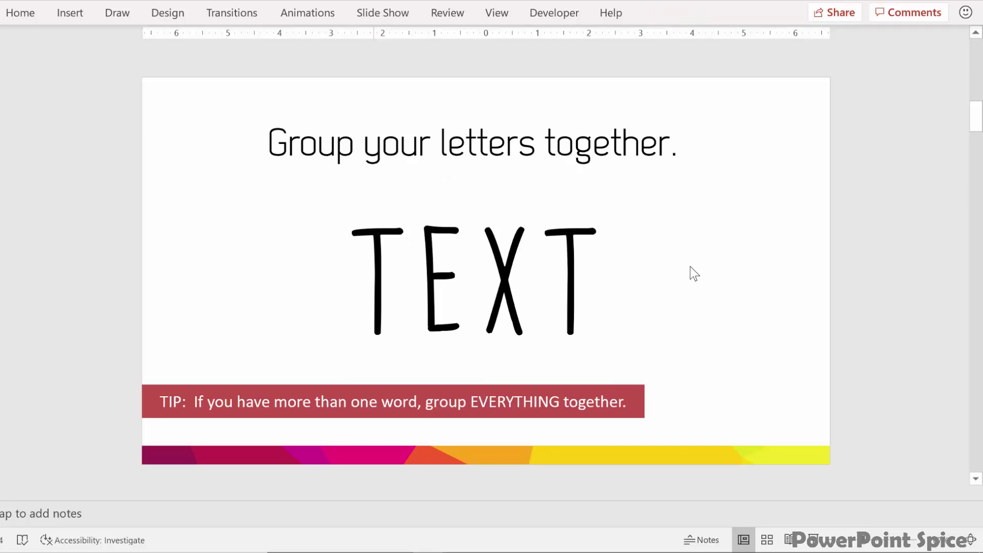
Move the black TEXT layer left of the blue and pink copies and duplicate it with Ctrl+D.
{"action": "scroll", "coordinate": [694, 273], "scroll_direction": "down", "scroll_amount": 1}
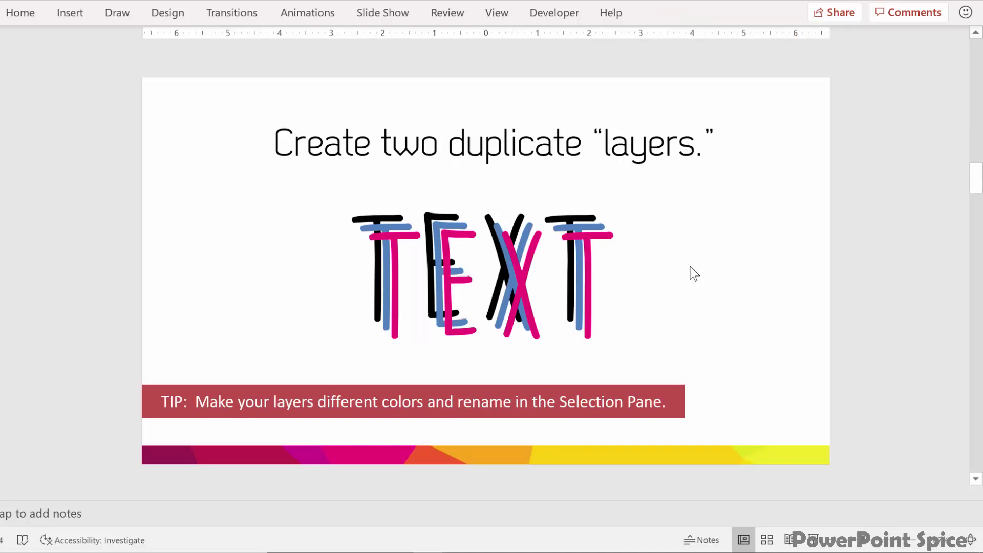
{"action": "left_click", "coordinate": [362, 216]}
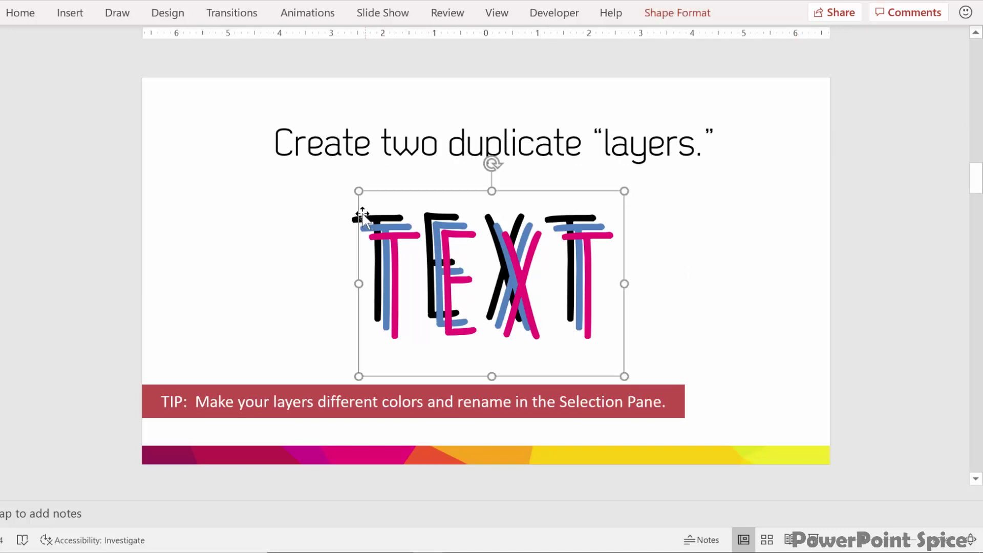
{"action": "left_click", "coordinate": [359, 214]}
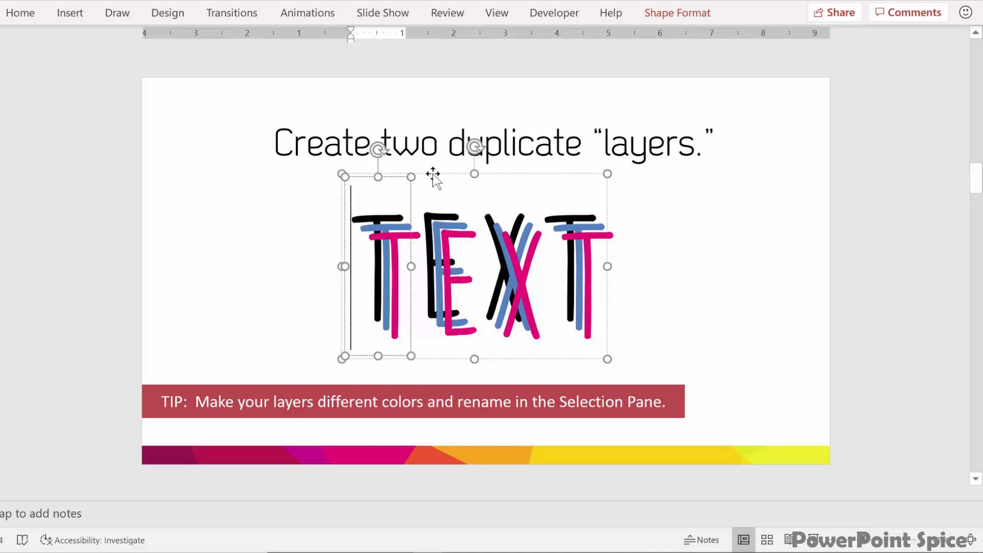
{"action": "left_click_drag", "start_coordinate": [384, 171], "coordinate": [159, 168]}
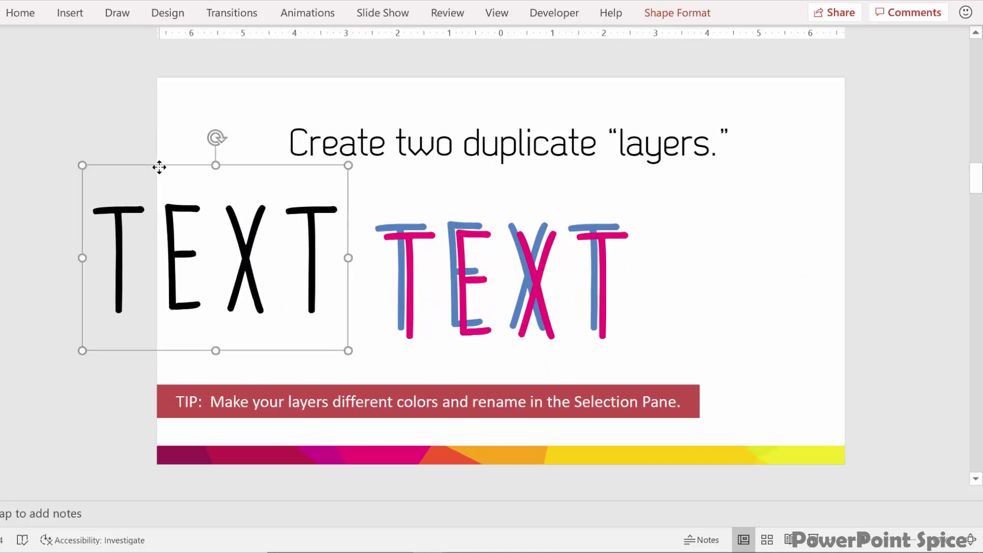
{"action": "key", "text": "ctrl+d"}
{"action": "key", "text": "ctrl+d"}
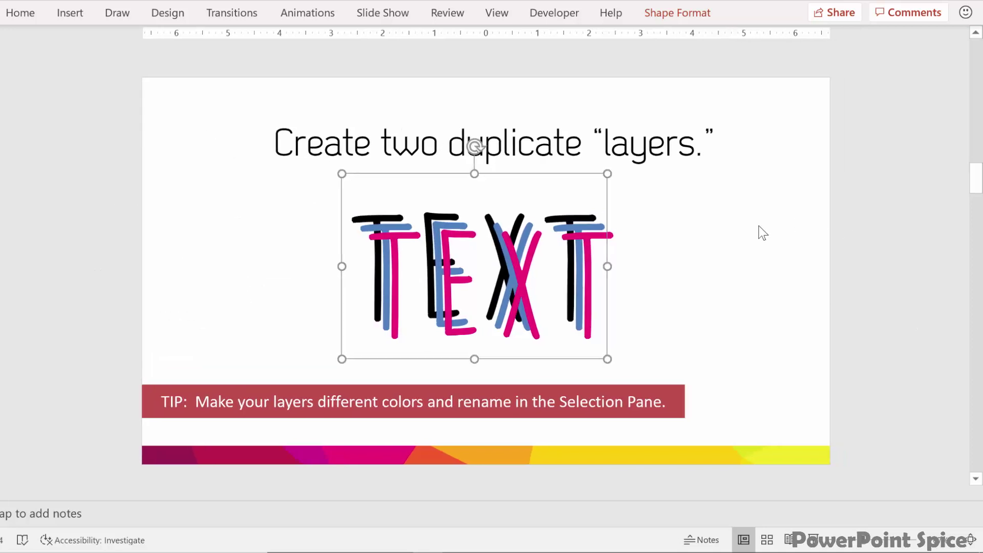
{"action": "left_click", "coordinate": [713, 238]}
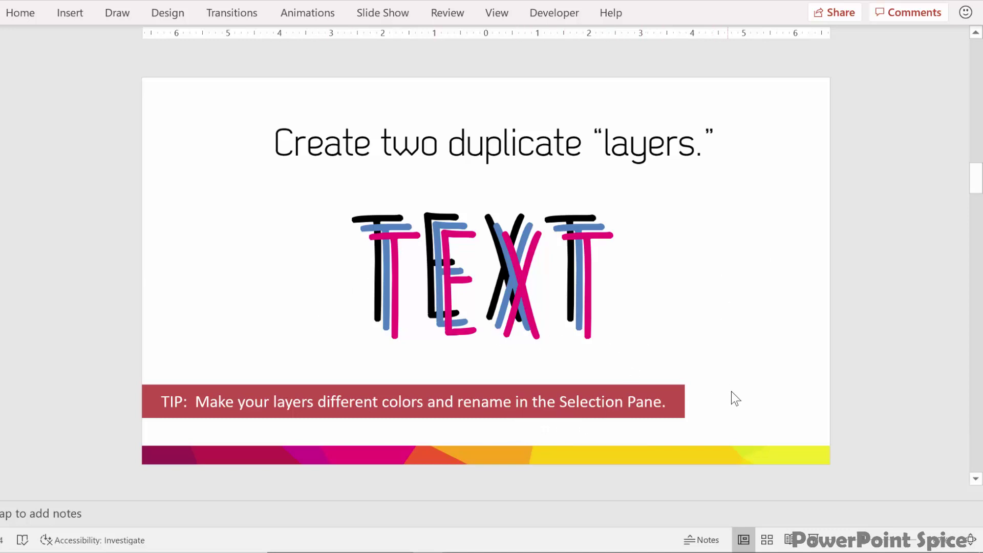
Select the whole TEXT group and open the Selection Pane from Shape Format.
{"action": "left_click", "coordinate": [597, 287]}
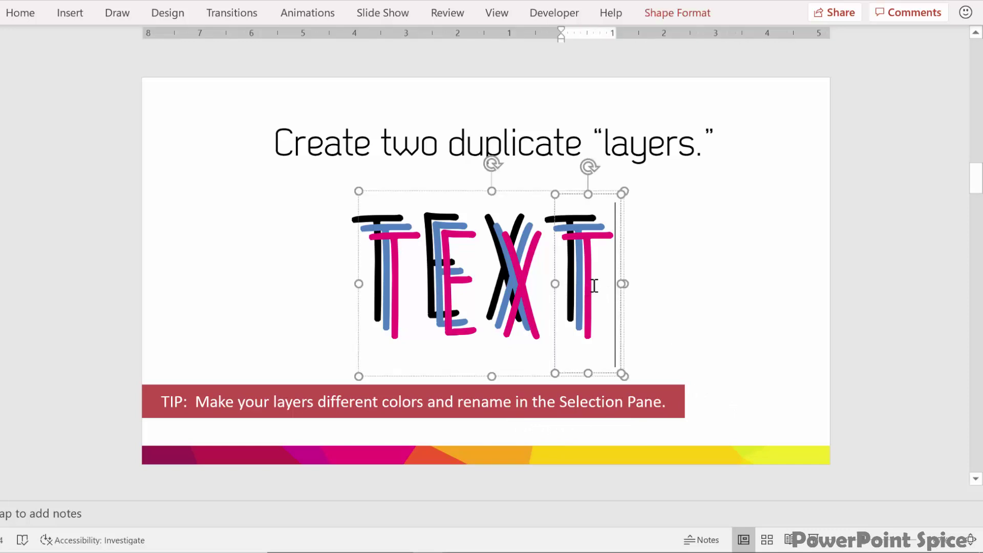
{"action": "left_click", "coordinate": [622, 239]}
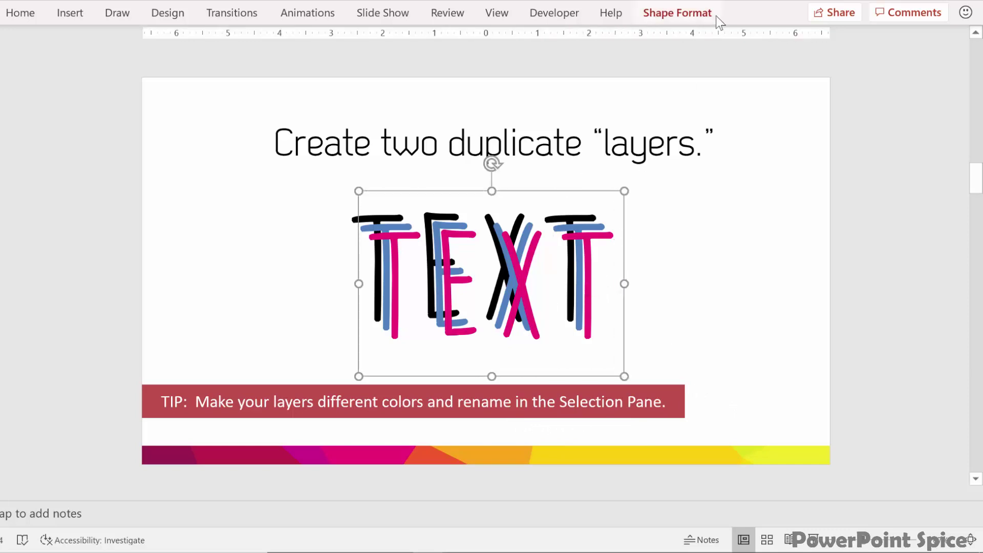
{"action": "left_click", "coordinate": [705, 16]}
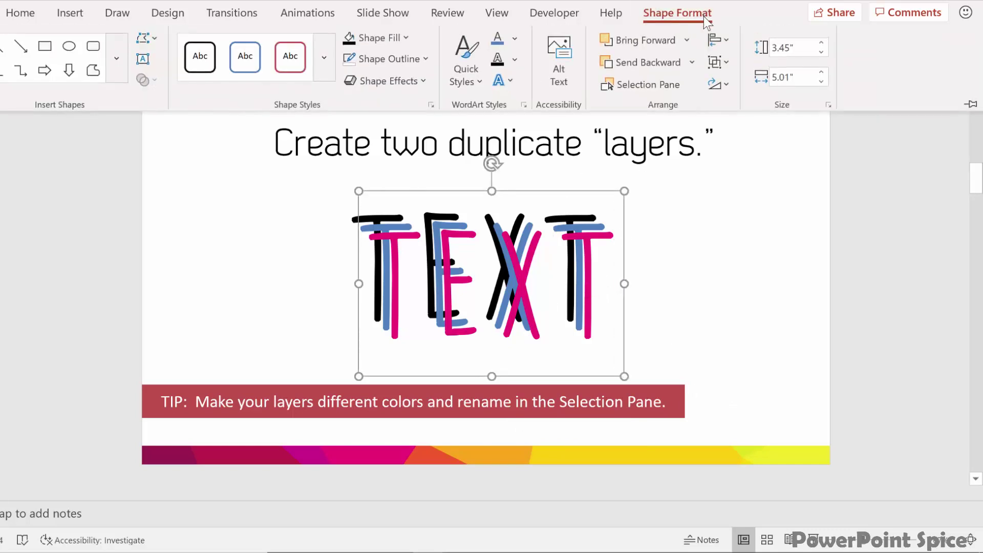
{"action": "left_click", "coordinate": [672, 87]}
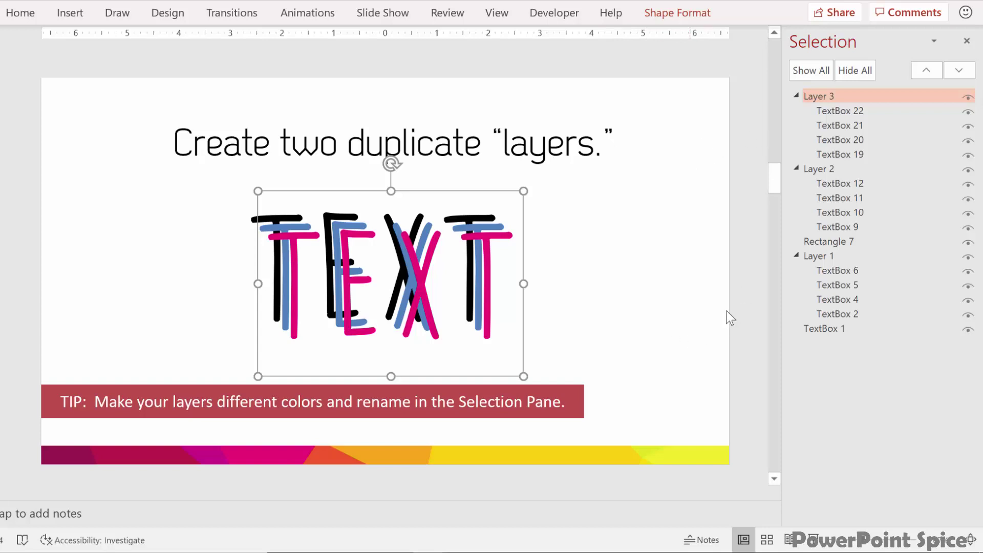
Select the Layer 1 group and edit its name in the Selection Pane.
{"action": "left_click", "coordinate": [817, 256]}
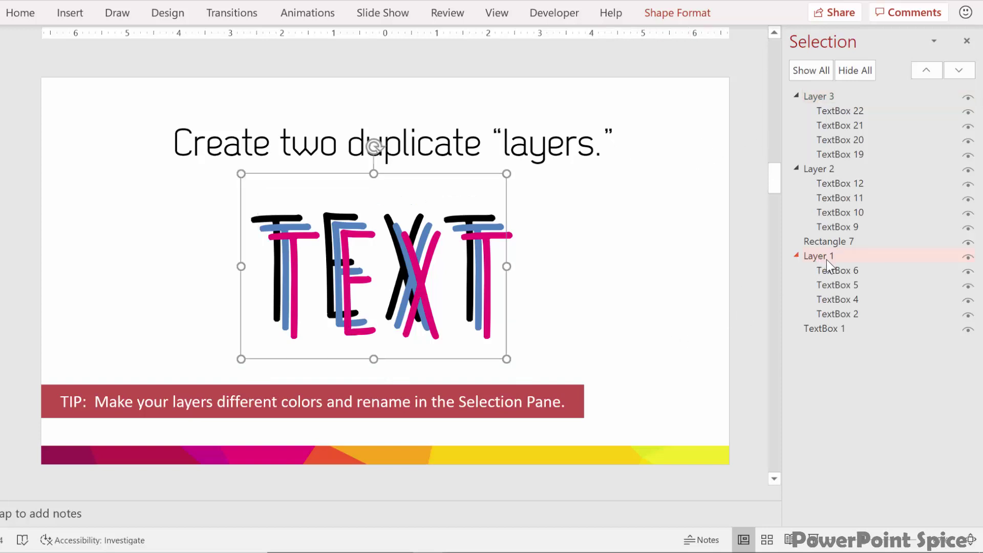
{"action": "left_click", "coordinate": [827, 261]}
{"action": "left_click_drag", "start_coordinate": [845, 257], "coordinate": [792, 262]}
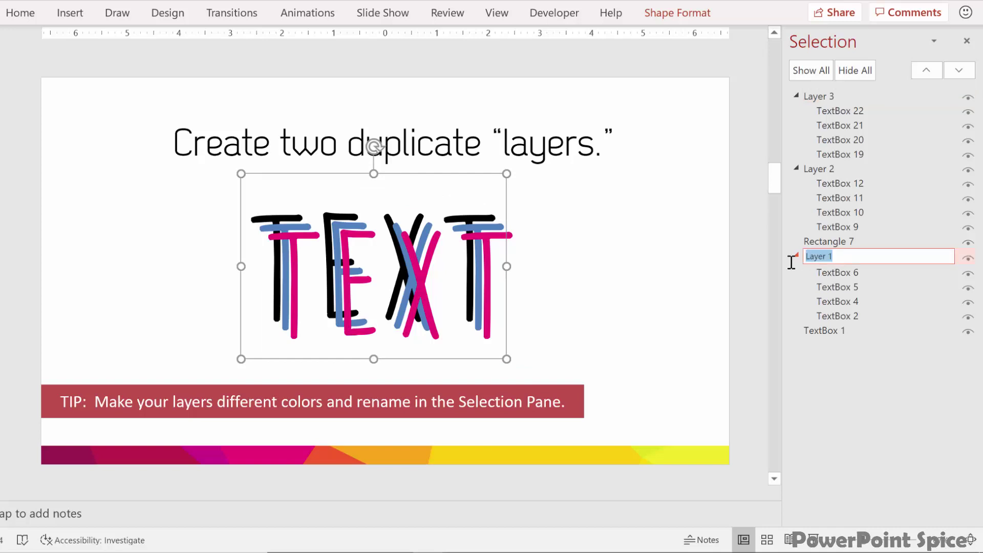
{"action": "left_click", "coordinate": [851, 261]}
{"action": "left_click", "coordinate": [815, 256]}
Select Layer 2 and Layer 3, drag the pink layer aside, then undo the move.
{"action": "left_click", "coordinate": [818, 169]}
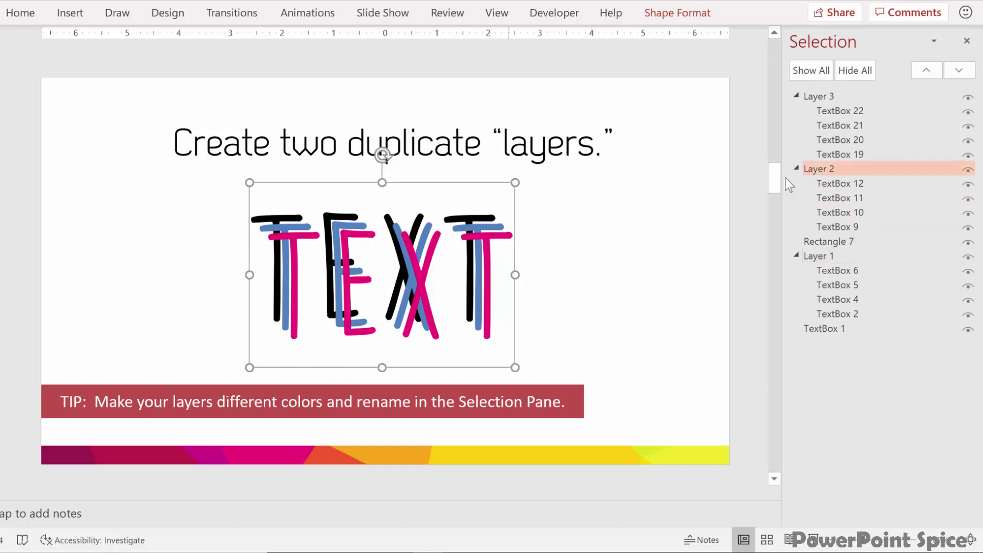
{"action": "left_click", "coordinate": [828, 96]}
{"action": "left_click_drag", "start_coordinate": [527, 237], "coordinate": [700, 232]}
{"action": "key", "text": "ctrl+z"}
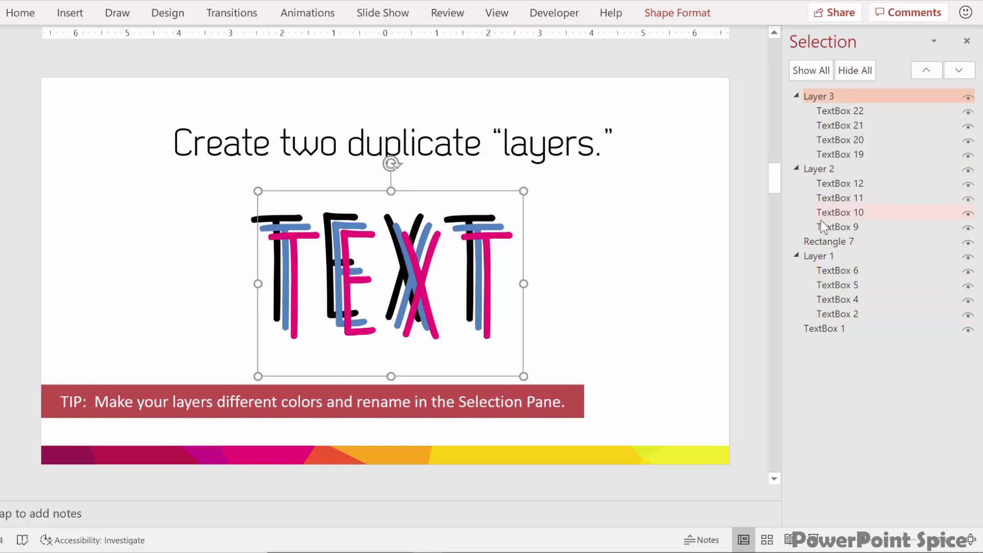
{"action": "left_click", "coordinate": [622, 272]}
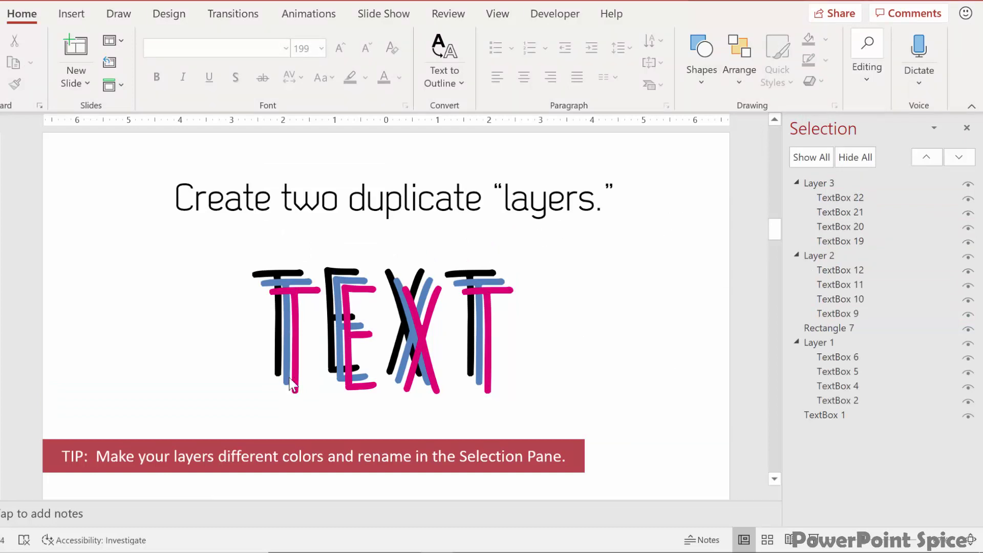
Marquee-select the three TEXT layers and apply Align Center and Align Middle.
{"action": "left_click_drag", "start_coordinate": [74, 198], "coordinate": [791, 442]}
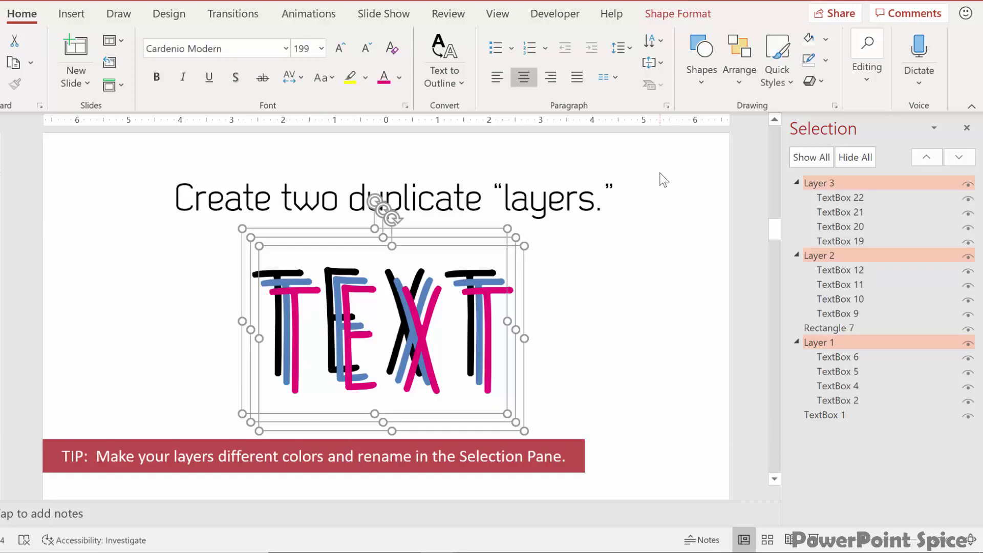
{"action": "left_click", "coordinate": [743, 82]}
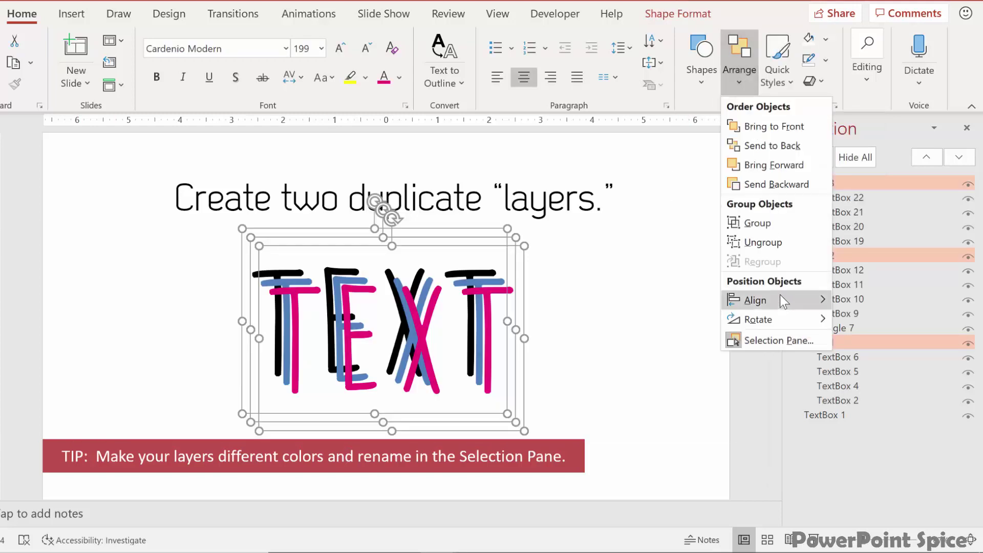
{"action": "mouse_move", "coordinate": [781, 296]}
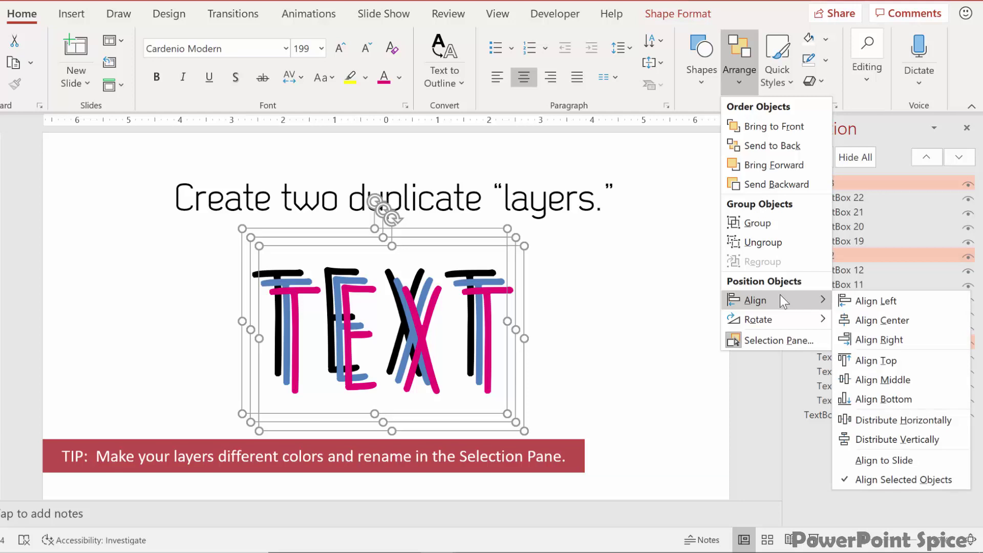
{"action": "left_click", "coordinate": [870, 324]}
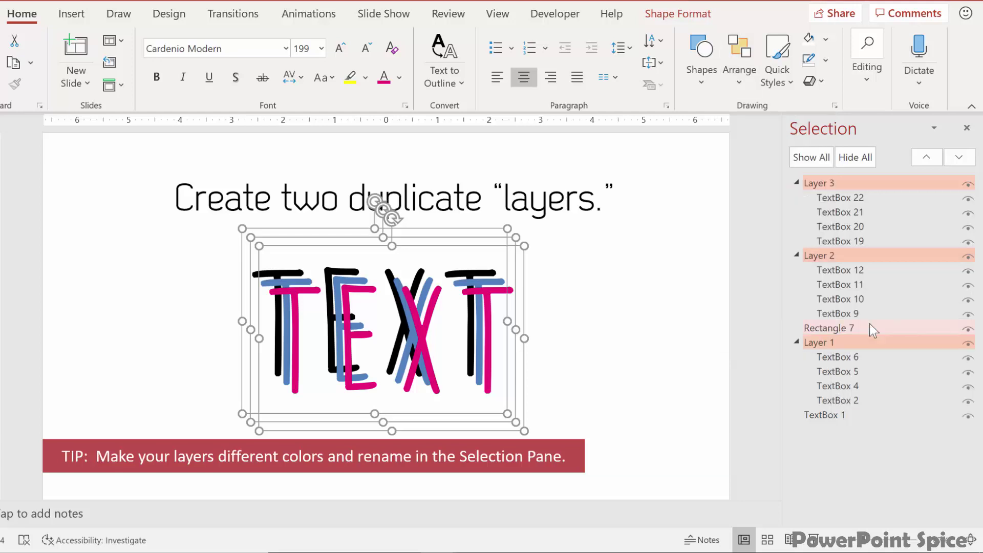
{"action": "left_click", "coordinate": [744, 80]}
{"action": "mouse_move", "coordinate": [773, 303]}
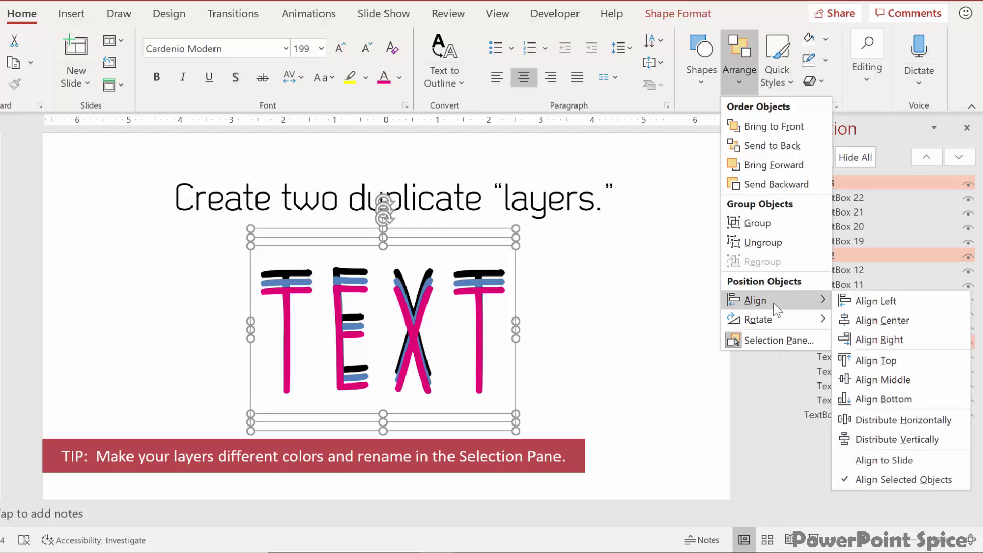
{"action": "left_click", "coordinate": [856, 378]}
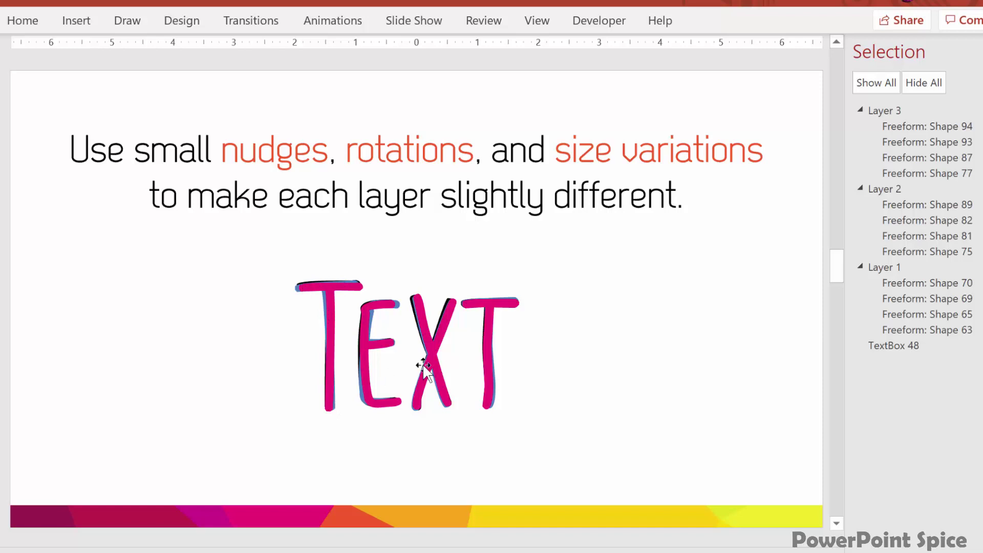
Select the Layer 3 group of TEXT letters.
{"action": "left_click", "coordinate": [433, 356]}
Zoom in on the stacked black, blue and pink TEXT layers.
{"action": "scroll", "coordinate": [433, 356], "scroll_direction": "up", "scroll_amount": 5}
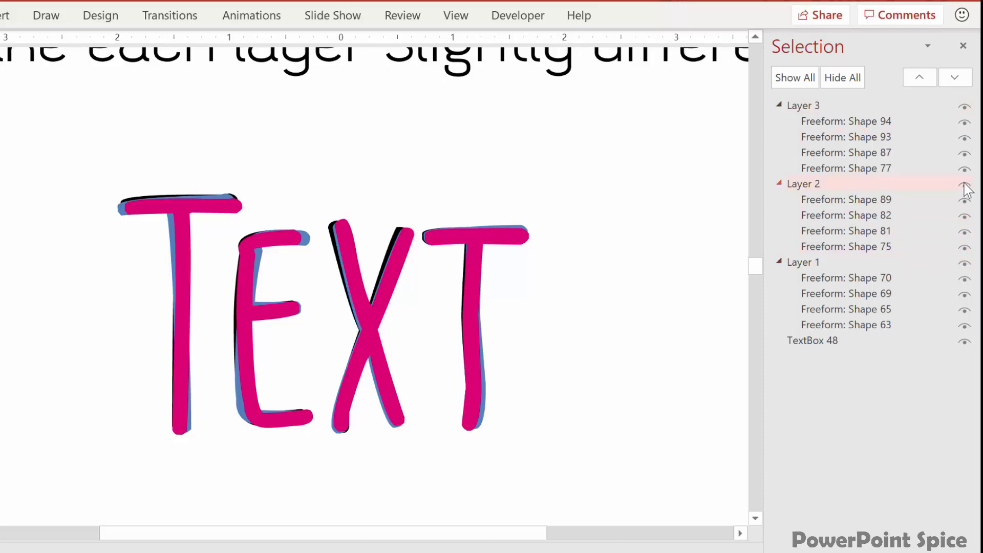
Hide the pink Layer 3 and tilt the blue Layer 2 T slightly counter-clockwise.
{"action": "left_click", "coordinate": [965, 106]}
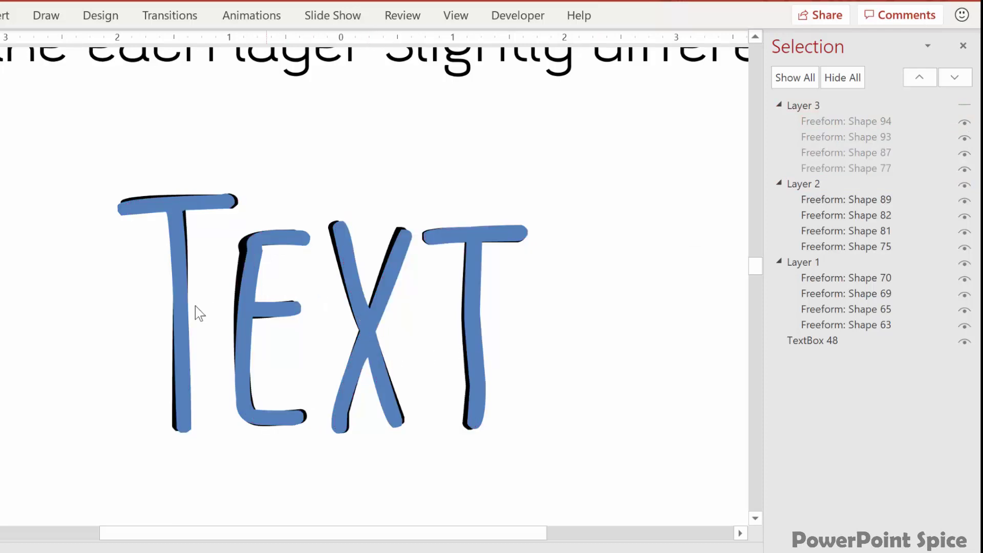
{"action": "left_click", "coordinate": [172, 214]}
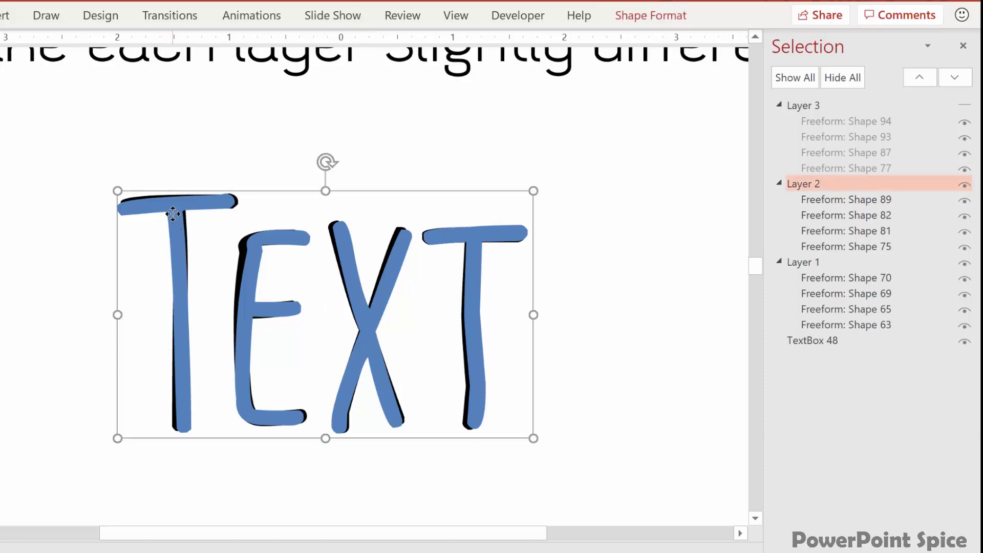
{"action": "left_click", "coordinate": [172, 213]}
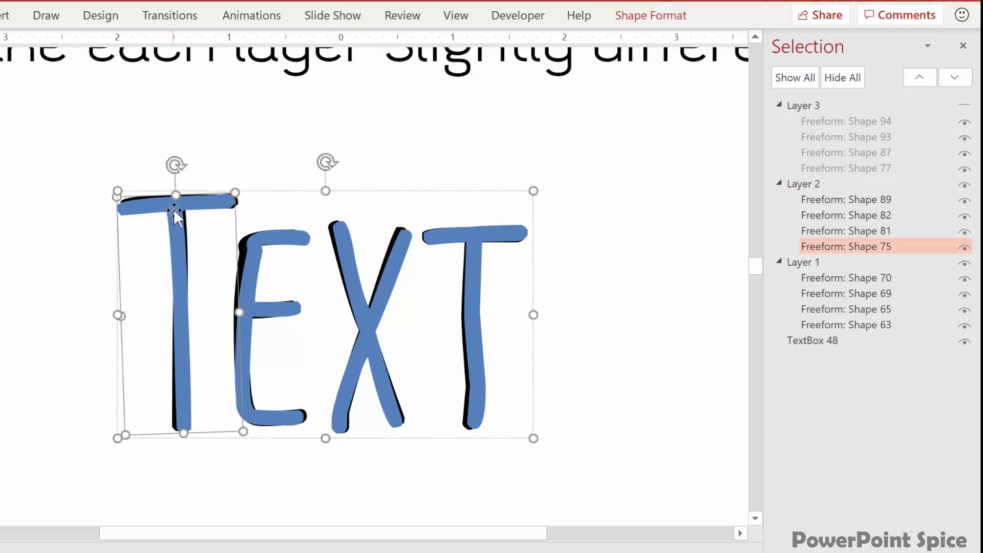
{"action": "left_click_drag", "start_coordinate": [177, 165], "coordinate": [178, 211]}
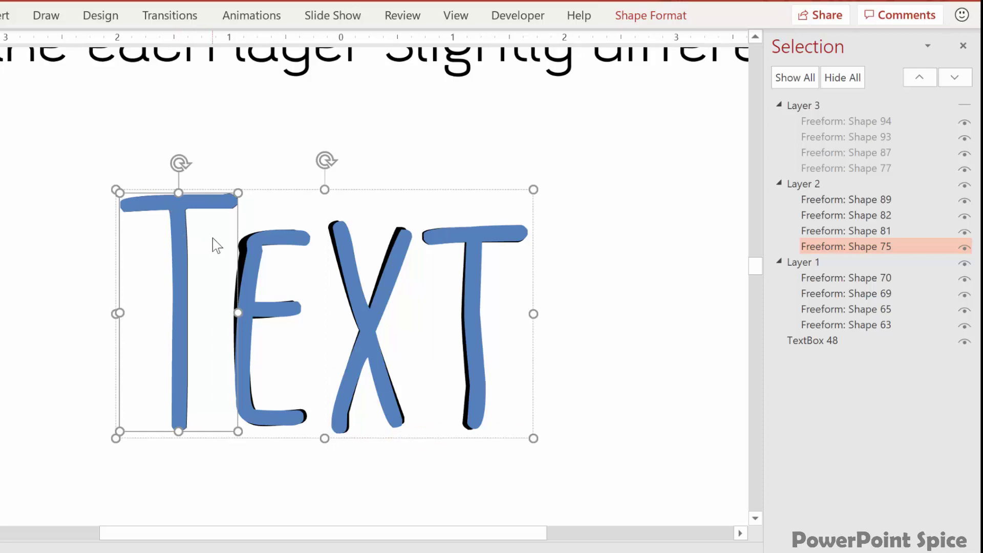
{"action": "key", "text": "ctrl+alt+Left"}
{"action": "key", "text": "ctrl+alt+Left"}
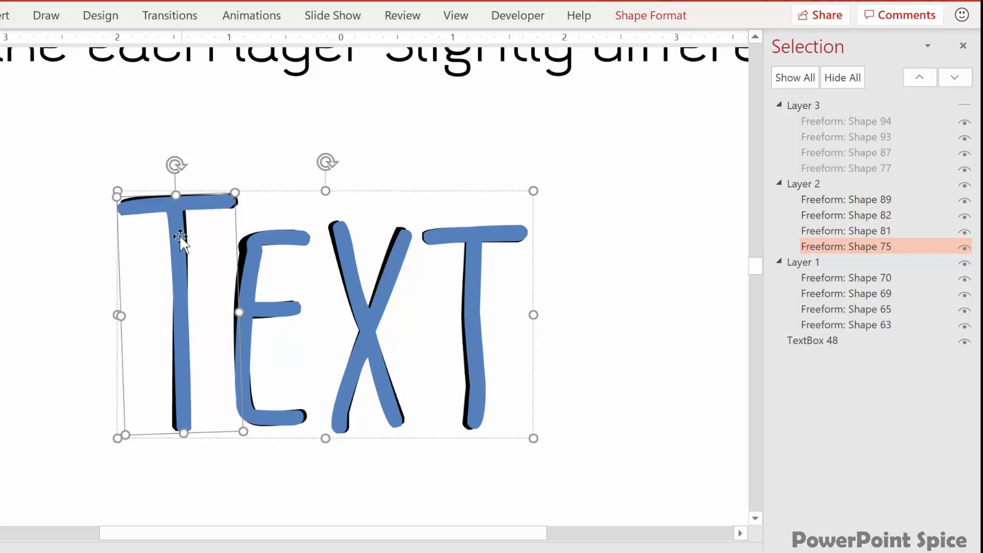
{"action": "left_click", "coordinate": [217, 245]}
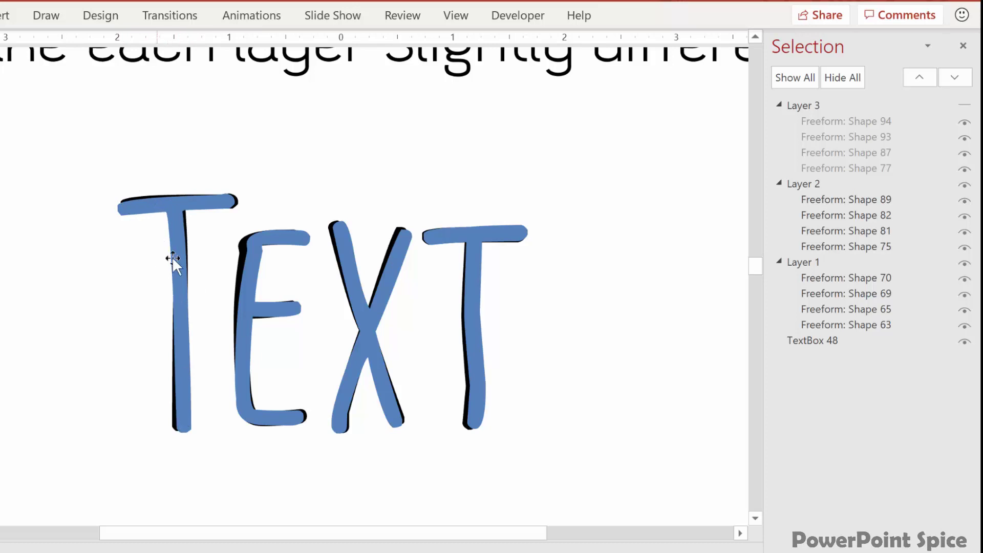
{"action": "left_click", "coordinate": [176, 218]}
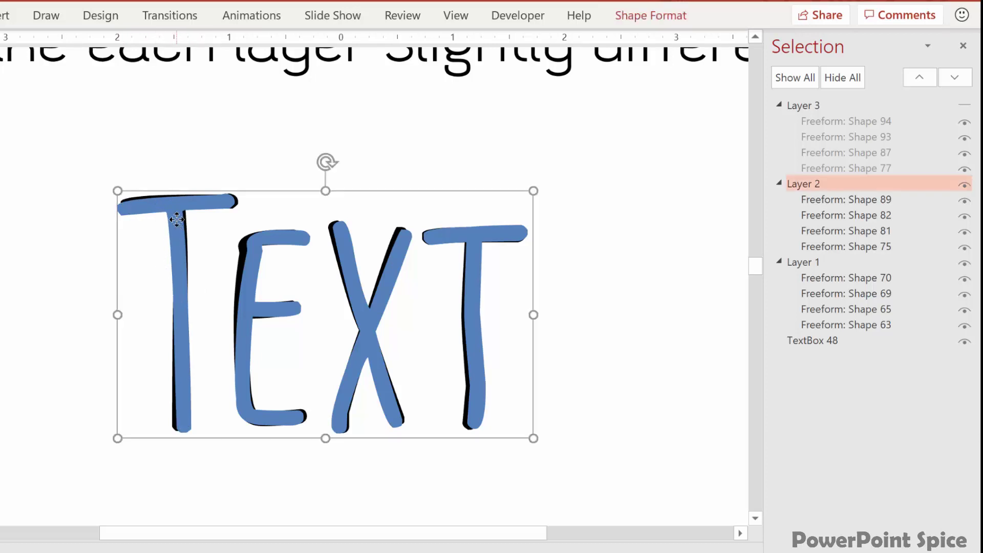
Set the blue Layer 2 T's rotation to 358° in Format Shape's Size settings.
{"action": "left_click", "coordinate": [176, 218]}
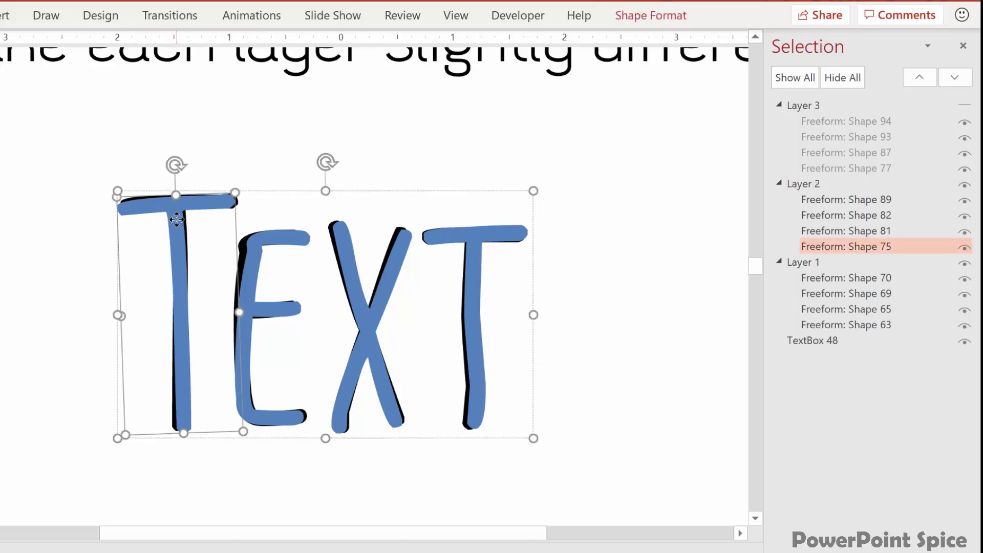
{"action": "left_click", "coordinate": [668, 17]}
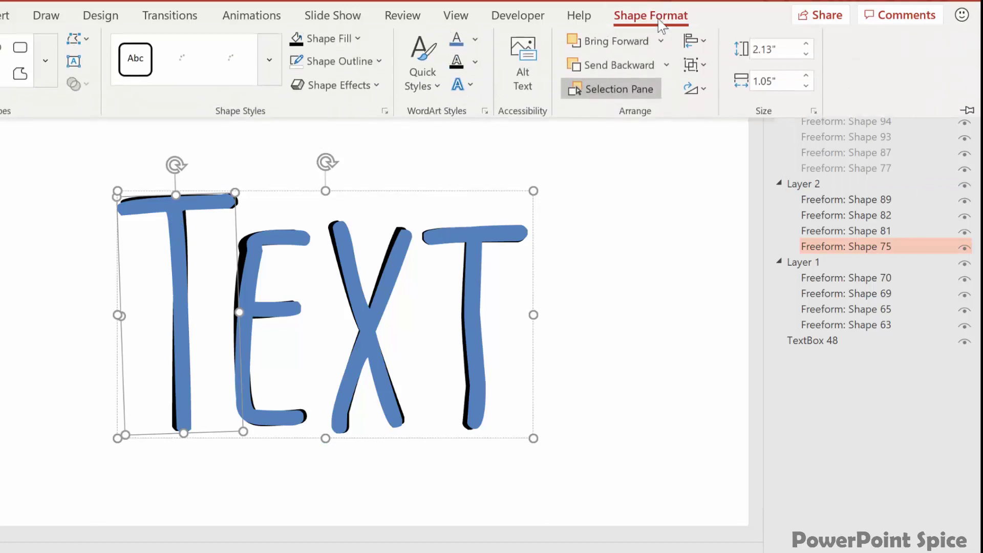
{"action": "left_click", "coordinate": [385, 115]}
{"action": "left_click", "coordinate": [386, 116]}
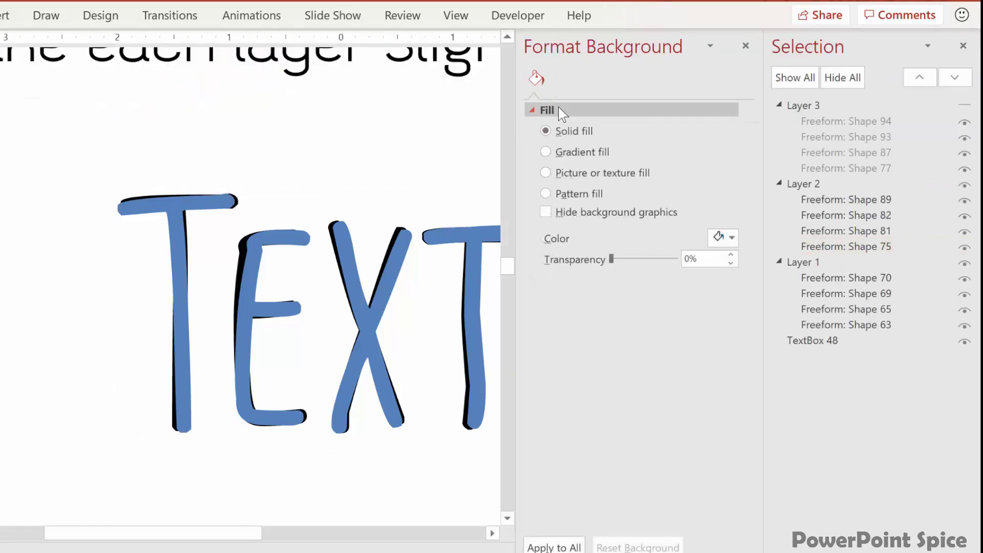
{"action": "left_click", "coordinate": [174, 264]}
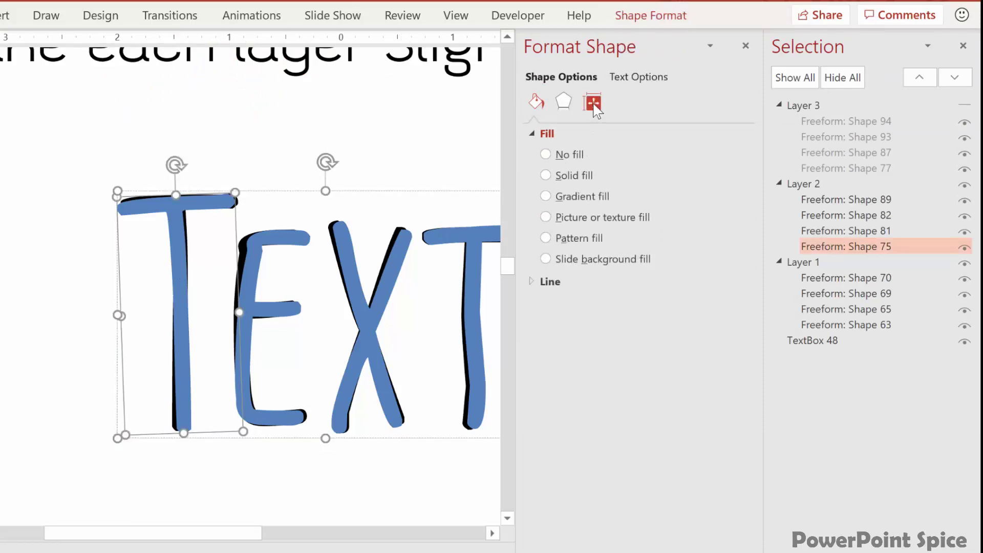
{"action": "left_click", "coordinate": [593, 103]}
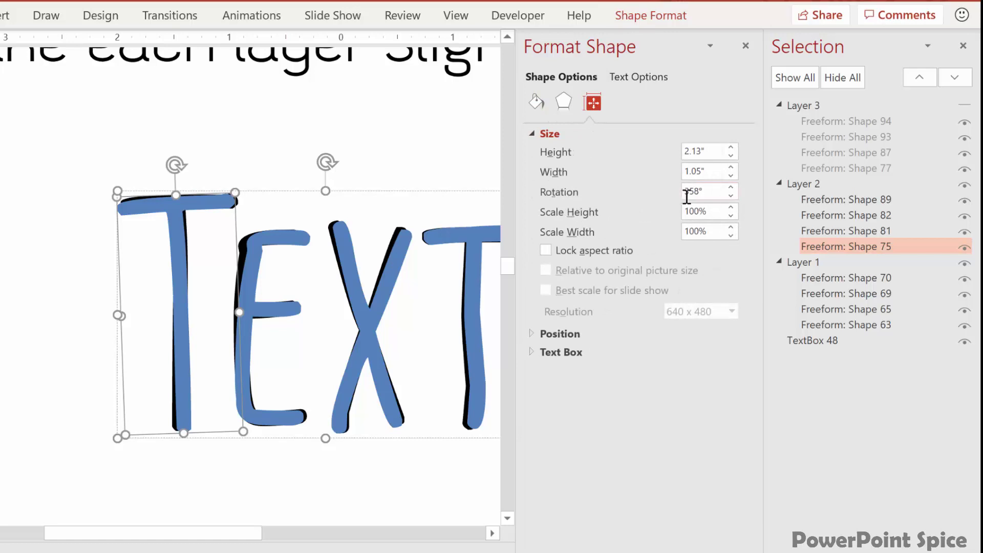
{"action": "left_click_drag", "start_coordinate": [702, 192], "coordinate": [666, 225]}
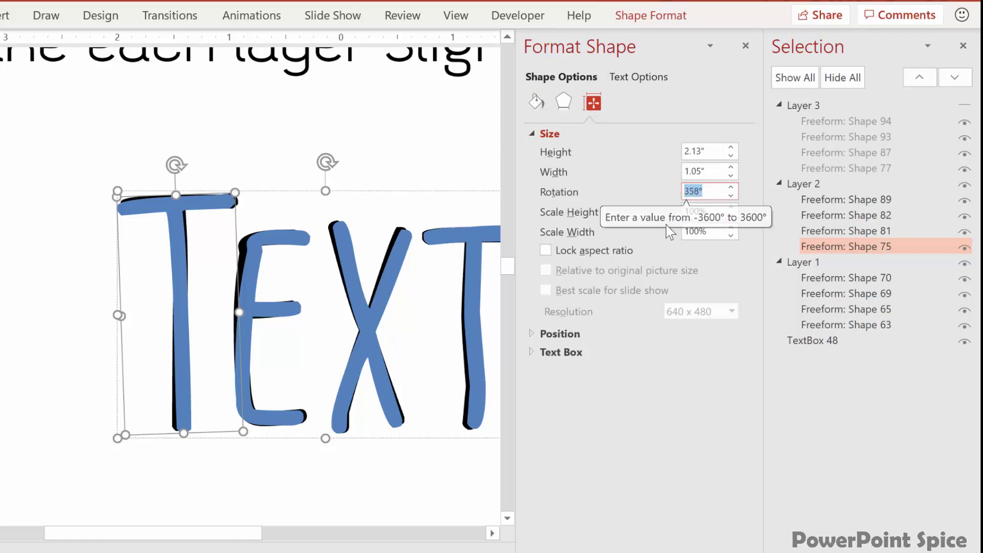
{"action": "left_click", "coordinate": [730, 187]}
{"action": "left_click", "coordinate": [731, 187]}
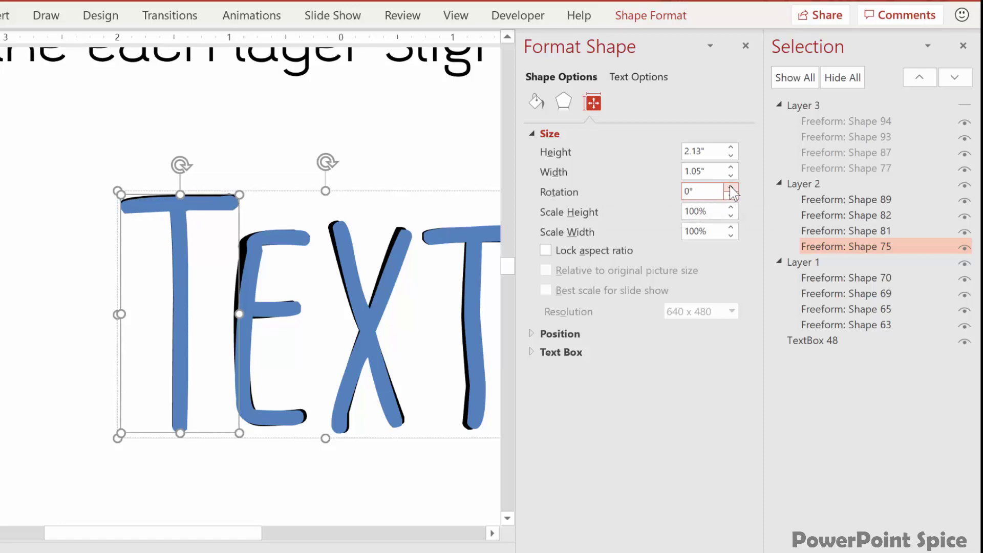
{"action": "left_click", "coordinate": [730, 195]}
Confirm the T's 358° rotation and nudge it left twice with Ctrl+Left.
{"action": "left_click", "coordinate": [731, 196]}
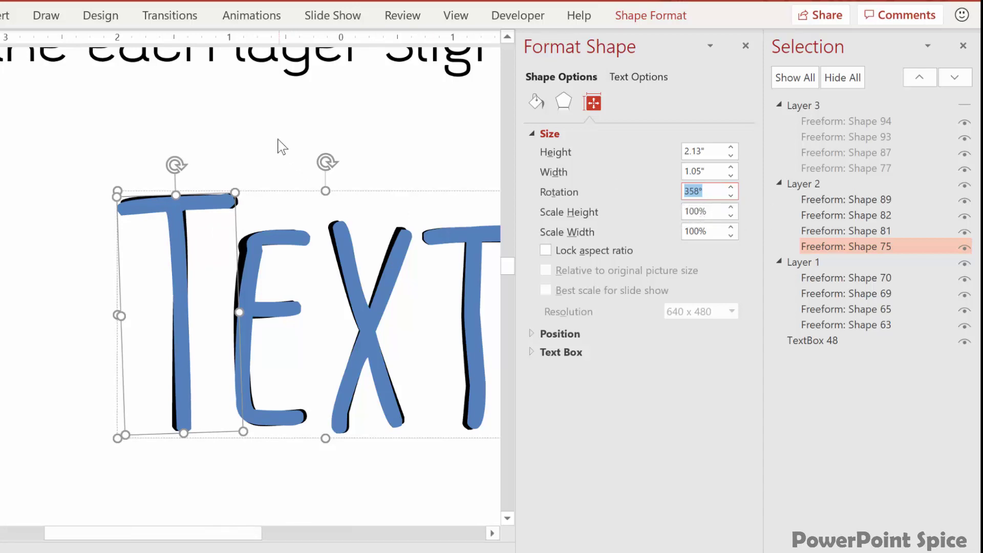
{"action": "left_click", "coordinate": [174, 215]}
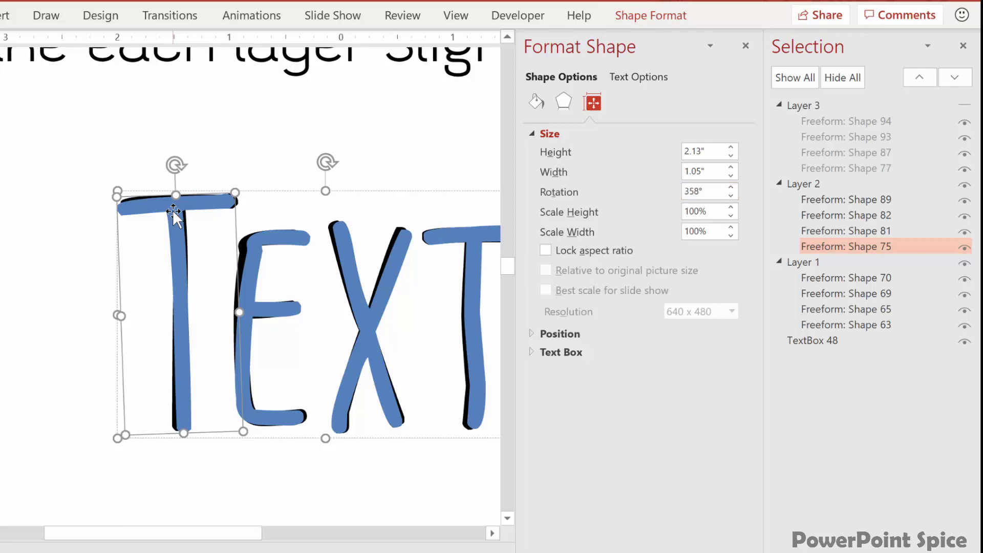
{"action": "key", "text": "ctrl+Left"}
{"action": "key", "text": "ctrl+Left"}
{"action": "key", "text": "ctrl+Left"}
{"action": "key", "text": "ctrl+Left"}
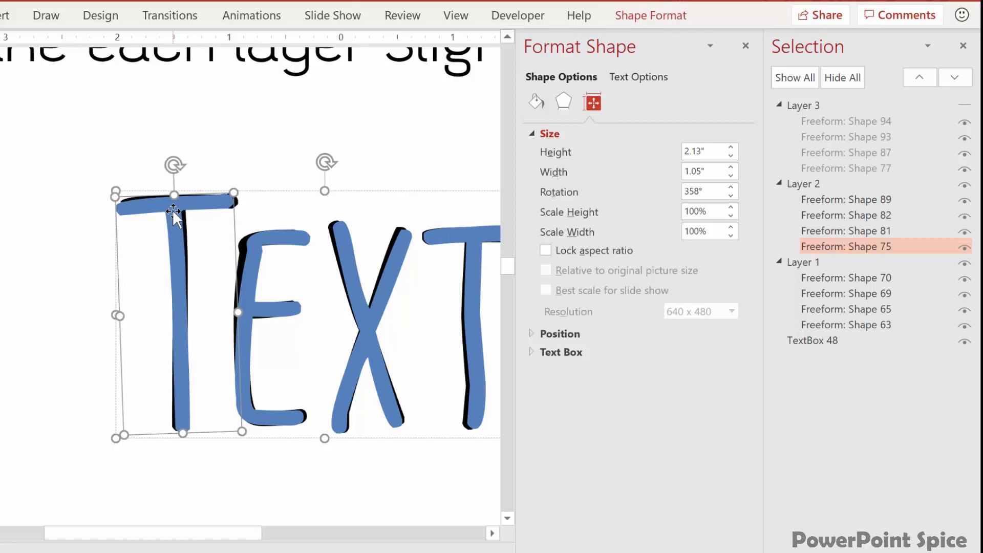
{"action": "key", "text": "ctrl+Left"}
{"action": "key", "text": "ctrl+Left"}
{"action": "key", "text": "ctrl+Left"}
{"action": "key", "text": "ctrl+Left"}
{"action": "key", "text": "ctrl+Left"}
{"action": "key", "text": "ctrl+Left"}
{"action": "key", "text": "ctrl+Left"}
{"action": "key", "text": "ctrl+Left"}
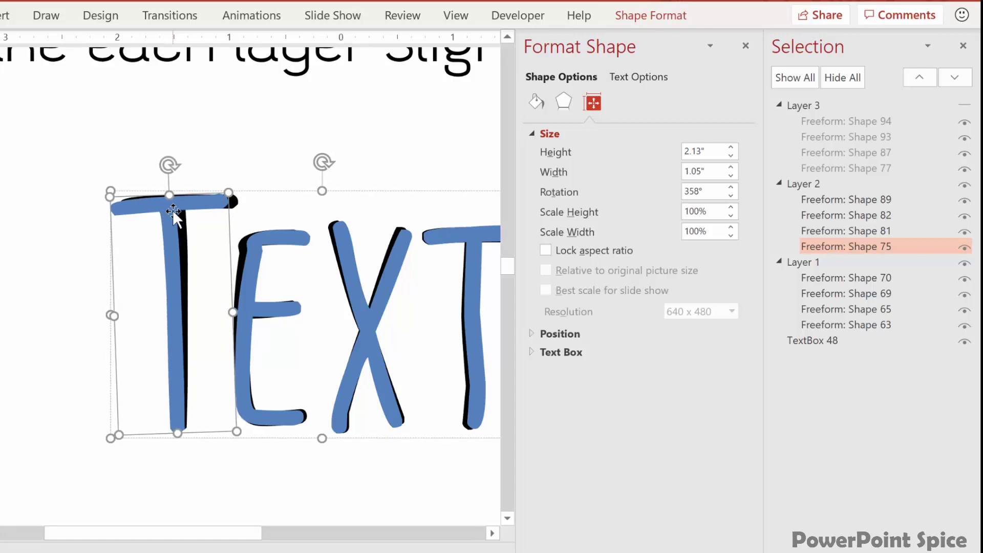
{"action": "left_click", "coordinate": [168, 279]}
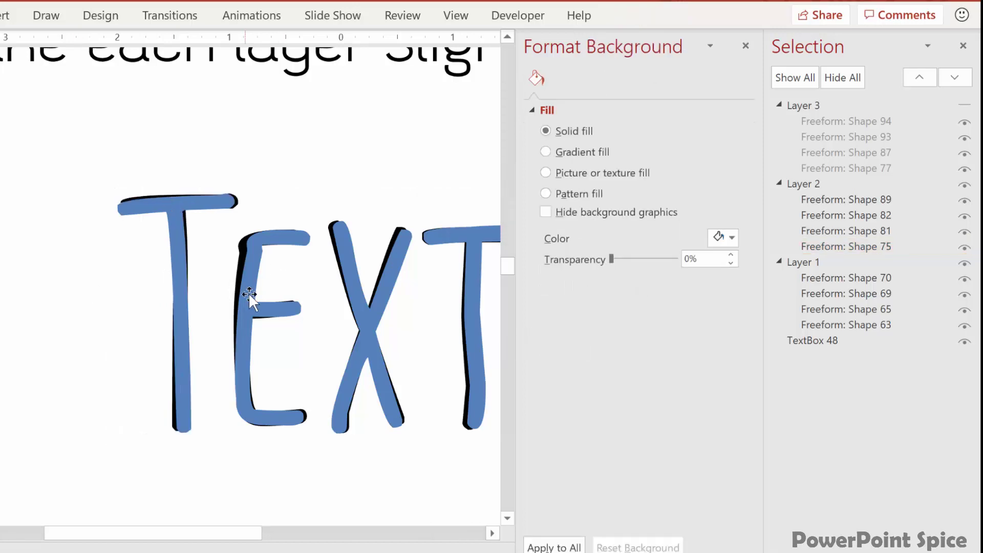
{"action": "left_click", "coordinate": [249, 293]}
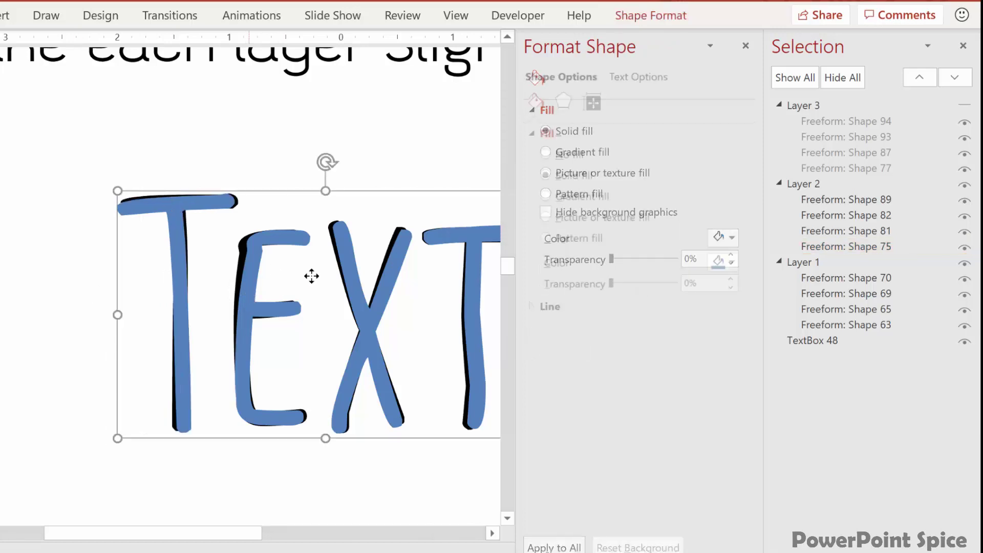
{"action": "left_click", "coordinate": [347, 270]}
{"action": "left_click", "coordinate": [252, 298]}
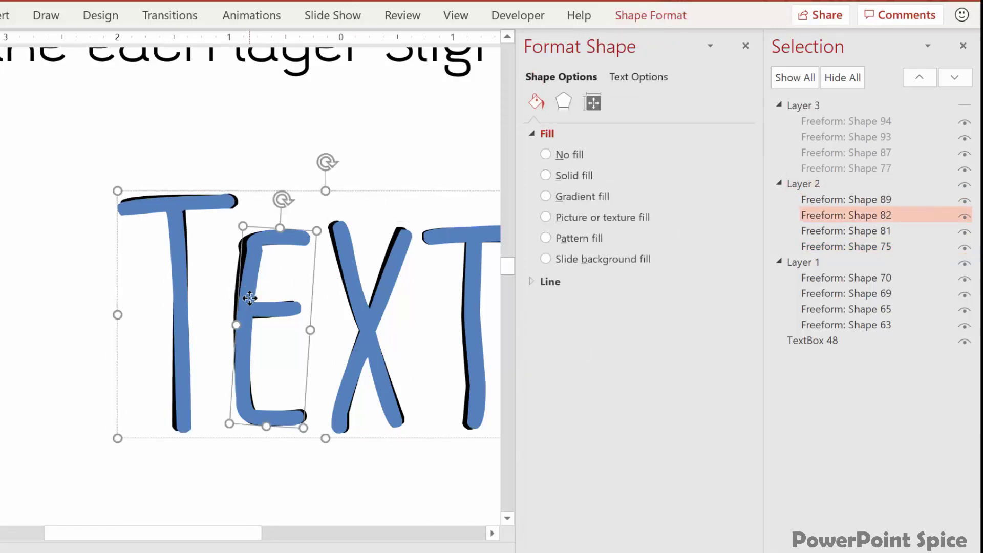
{"action": "left_click", "coordinate": [469, 241]}
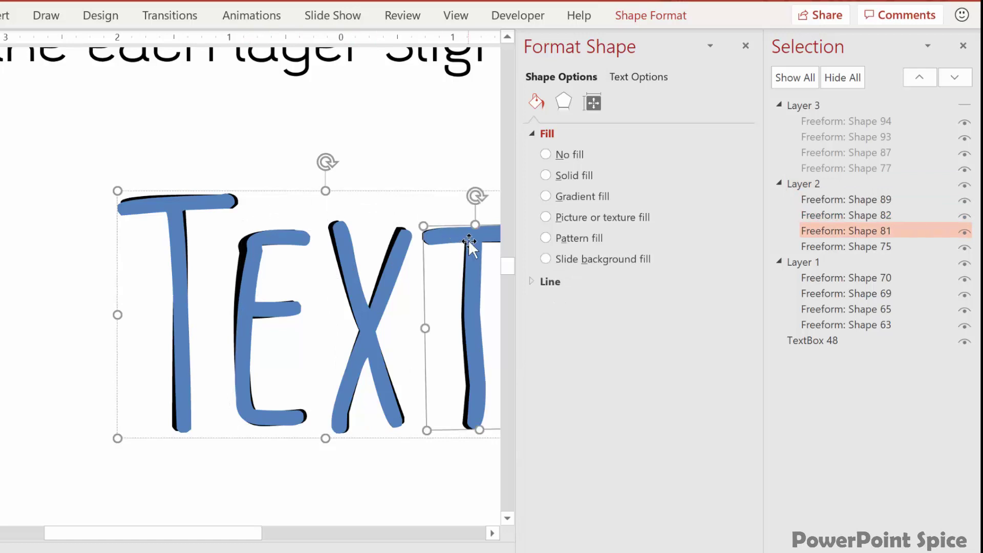
{"action": "left_click", "coordinate": [422, 141]}
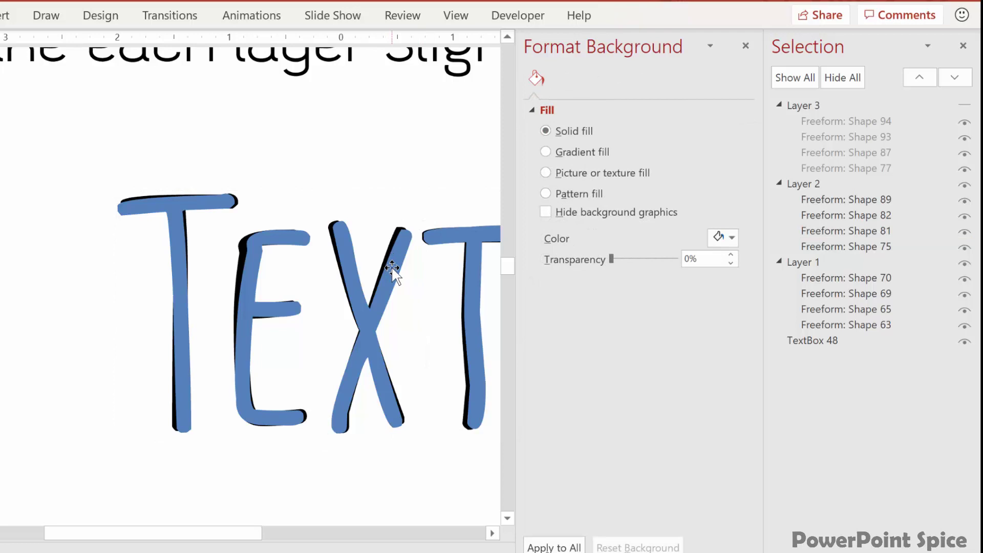
{"action": "left_click", "coordinate": [392, 268]}
{"action": "left_click", "coordinate": [392, 268]}
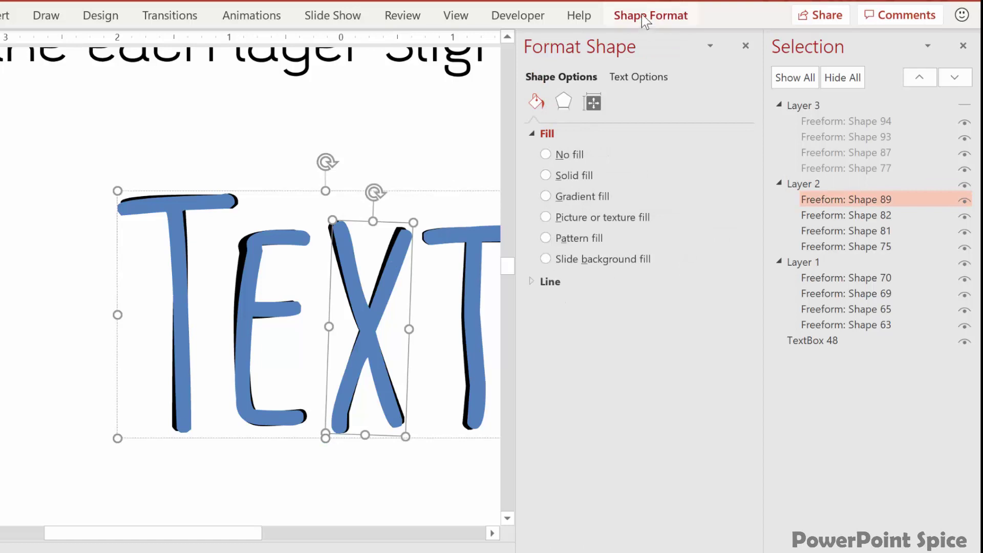
Set the blue X's height to 1.95" with aspect ratio locked and shift it slightly left.
{"action": "left_click", "coordinate": [593, 104]}
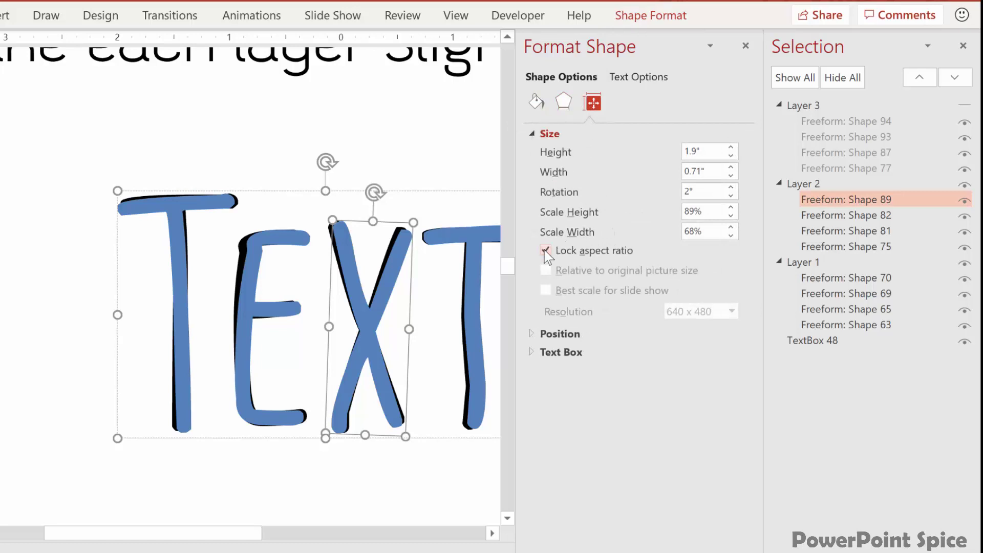
{"action": "left_click", "coordinate": [731, 148]}
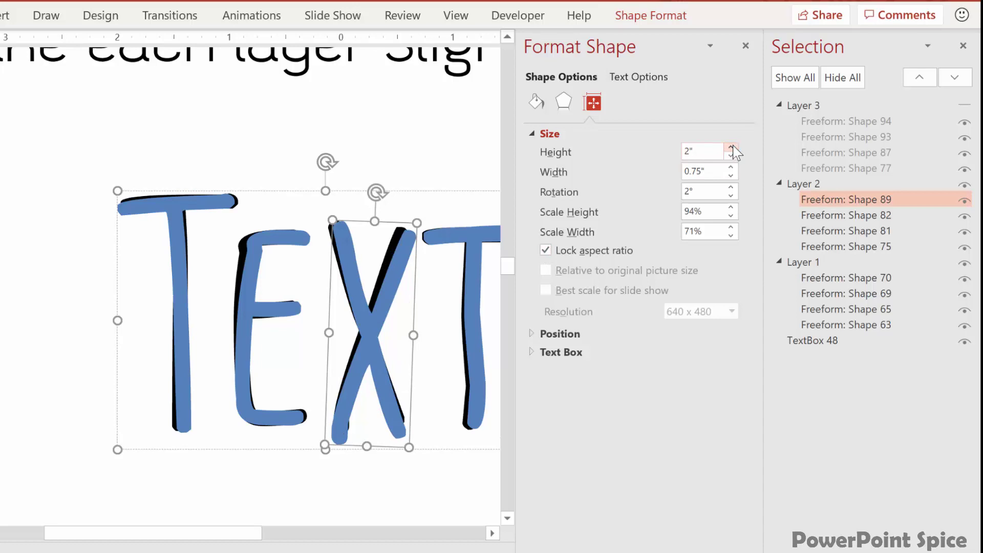
{"action": "key", "text": "ctrl+z"}
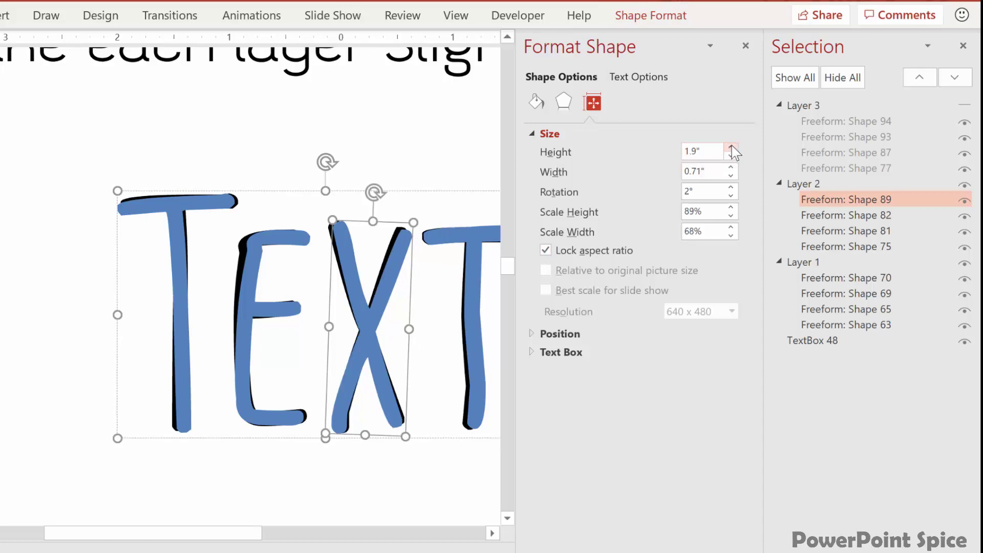
{"action": "left_click", "coordinate": [698, 149]}
{"action": "type", "text": "5"}
{"action": "key", "text": "Return"}
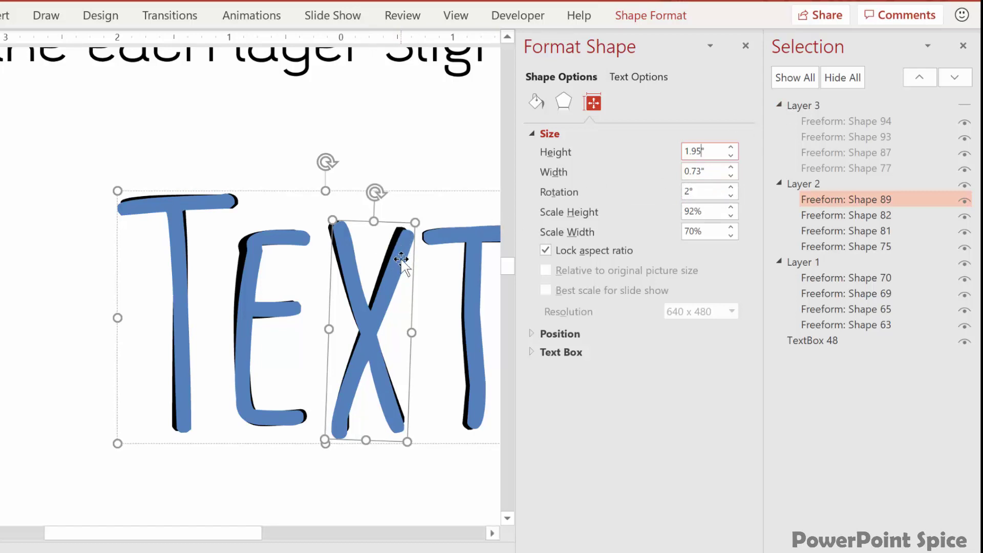
{"action": "left_click_drag", "start_coordinate": [401, 259], "coordinate": [398, 255]}
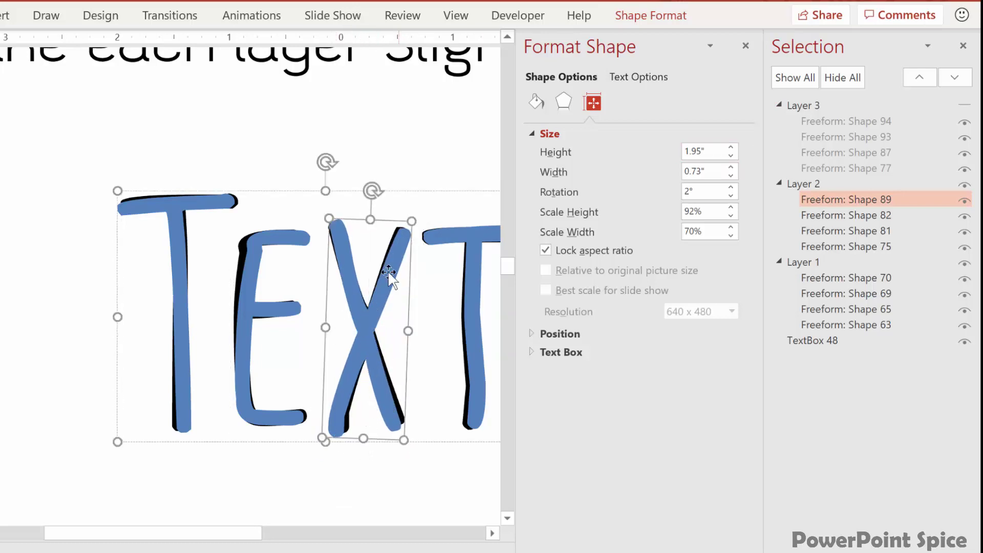
Select the TEXT group under the X, drill into the blue layer's letters, then deselect everything.
{"action": "left_click", "coordinate": [376, 259]}
{"action": "left_click", "coordinate": [367, 328]}
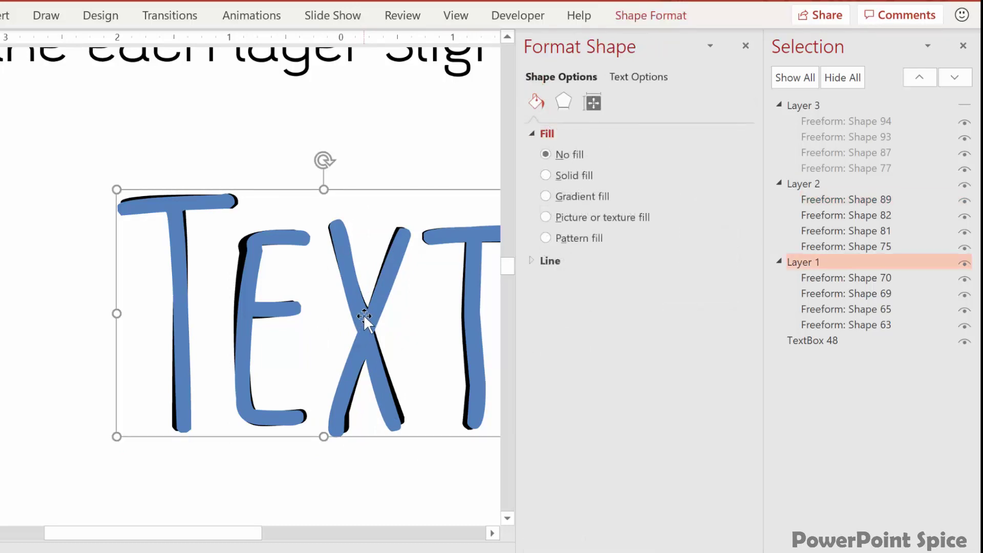
{"action": "left_click", "coordinate": [364, 314]}
{"action": "left_click", "coordinate": [353, 159]}
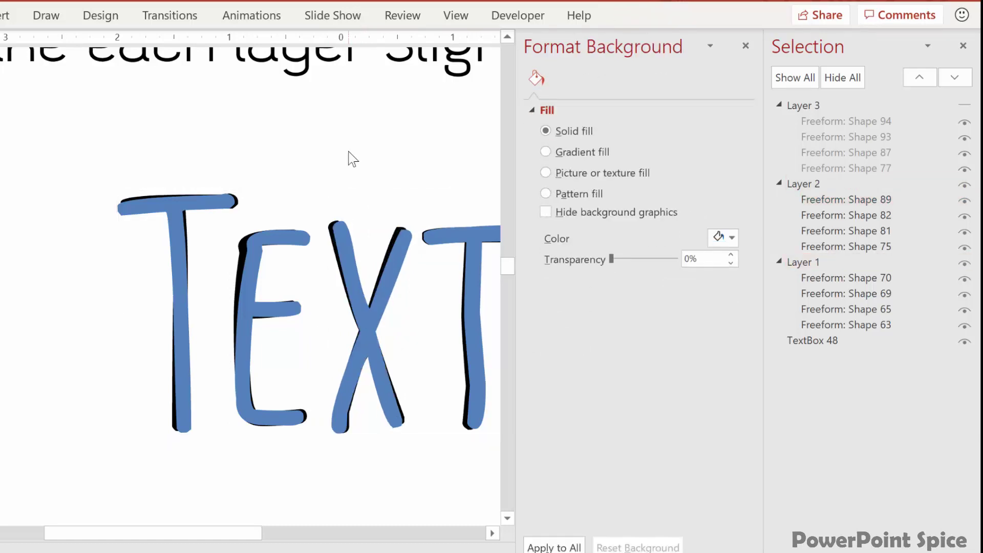
Unhide pink Layer 3, then select and rotate its X and undo the rotation.
{"action": "left_click", "coordinate": [965, 108]}
{"action": "left_click", "coordinate": [184, 212]}
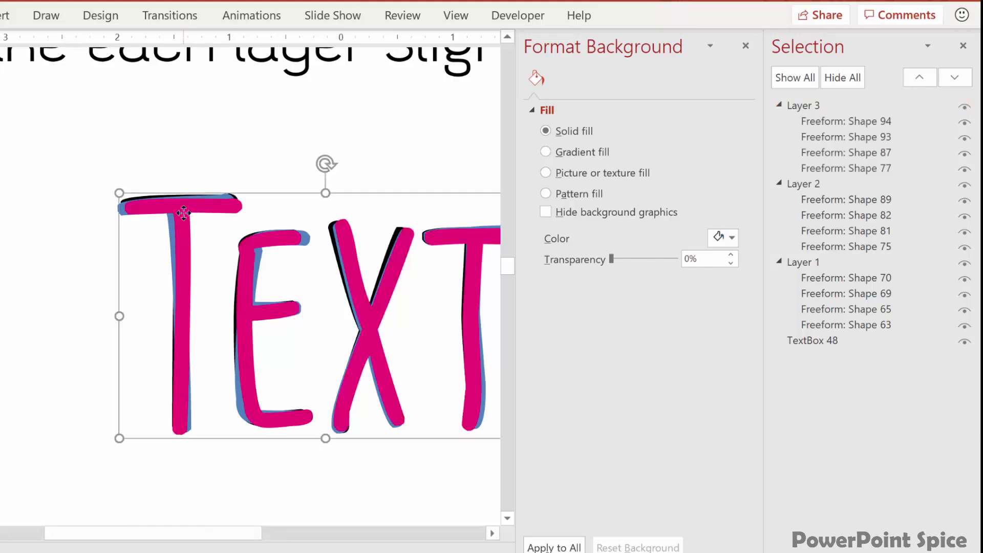
{"action": "left_click", "coordinate": [184, 213]}
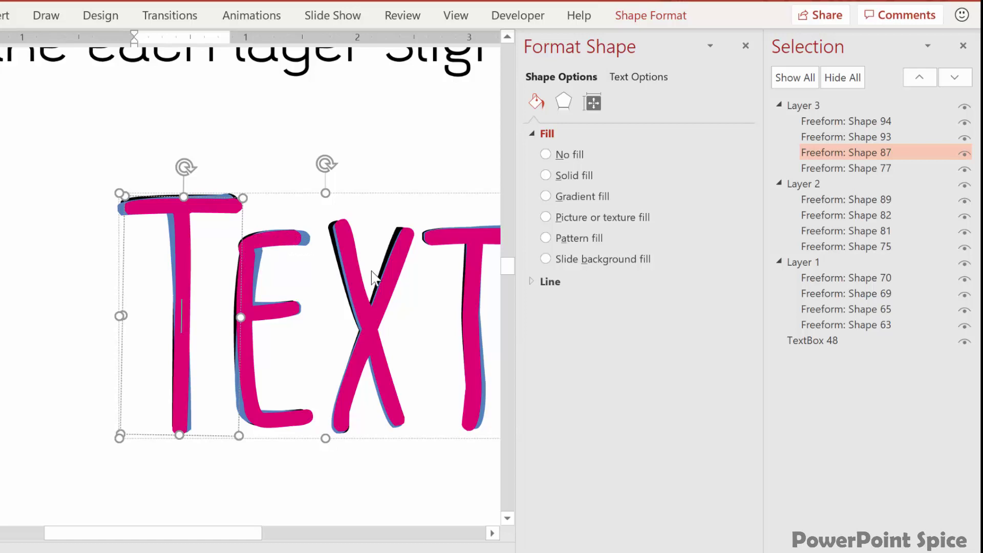
{"action": "left_click", "coordinate": [401, 241]}
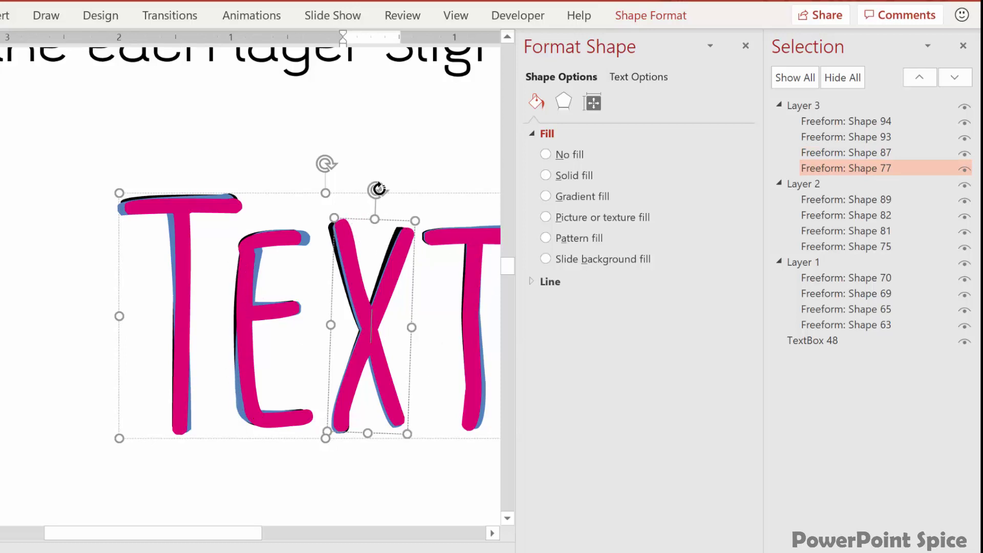
{"action": "left_click_drag", "start_coordinate": [376, 189], "coordinate": [396, 193]}
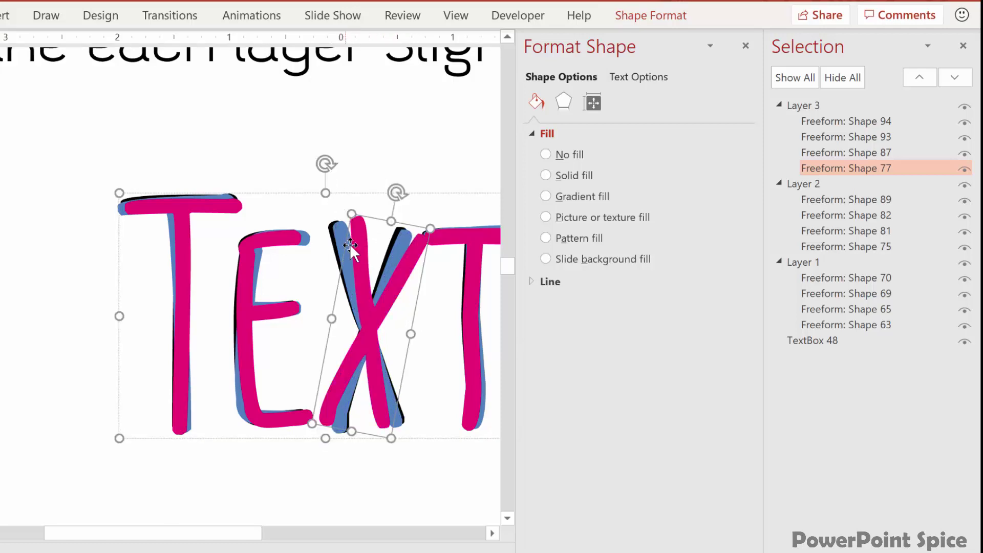
{"action": "key", "text": "ctrl+z"}
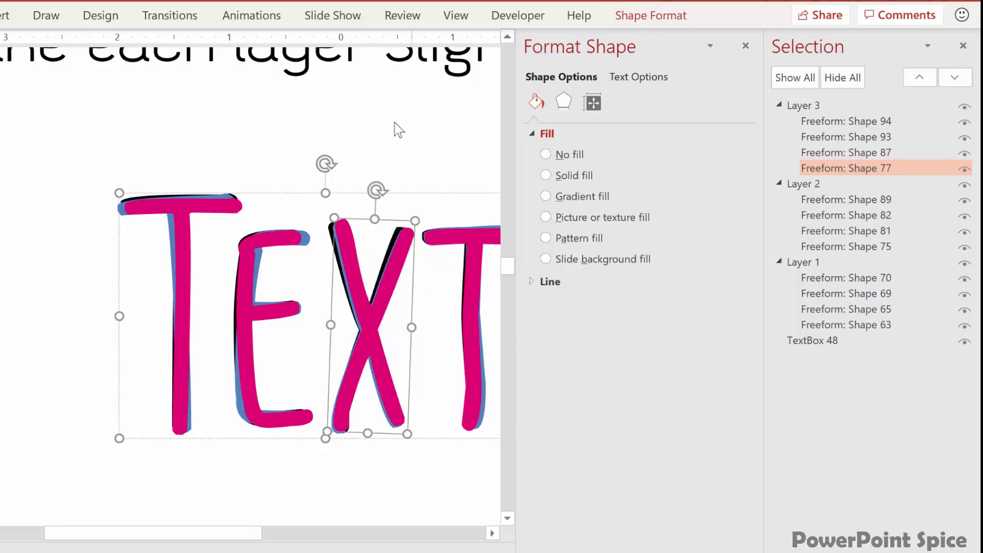
Scroll down to the 'Add APPEAR animations to the second and third layers' slide.
{"action": "scroll", "coordinate": [359, 143], "scroll_direction": "down", "scroll_amount": 5}
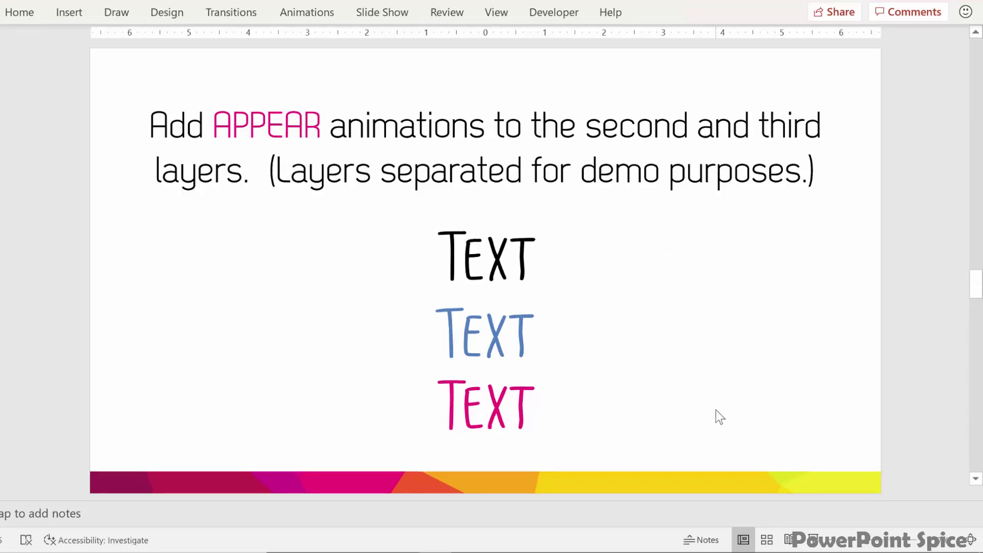
Give both the blue and pink TEXT layers an Appear animation.
{"action": "left_click_drag", "start_coordinate": [742, 279], "coordinate": [185, 457]}
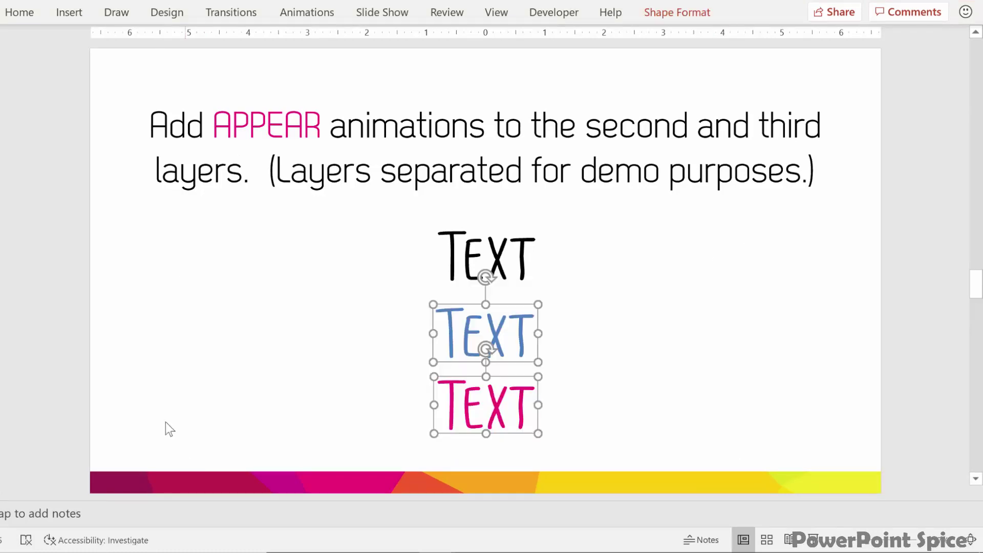
{"action": "left_click", "coordinate": [308, 16]}
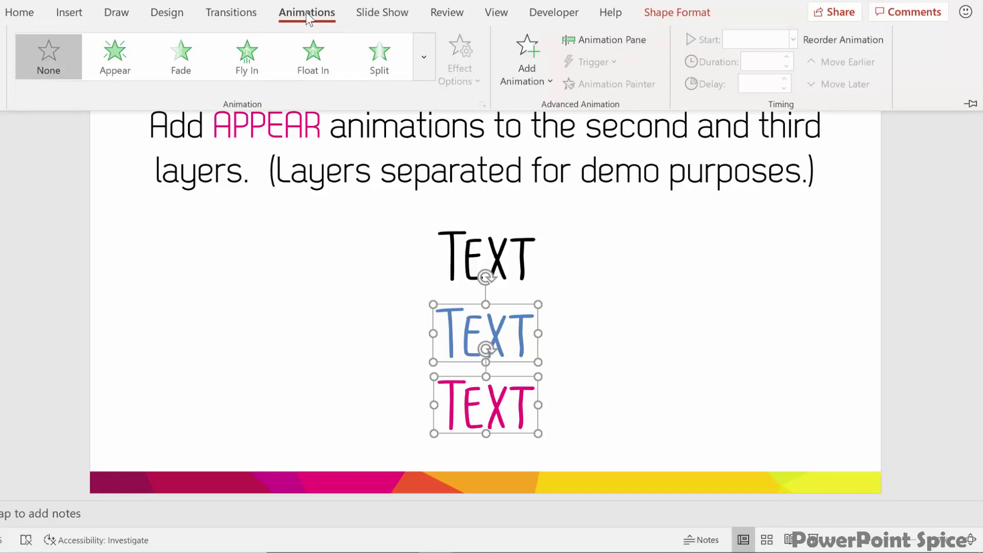
{"action": "left_click", "coordinate": [113, 52]}
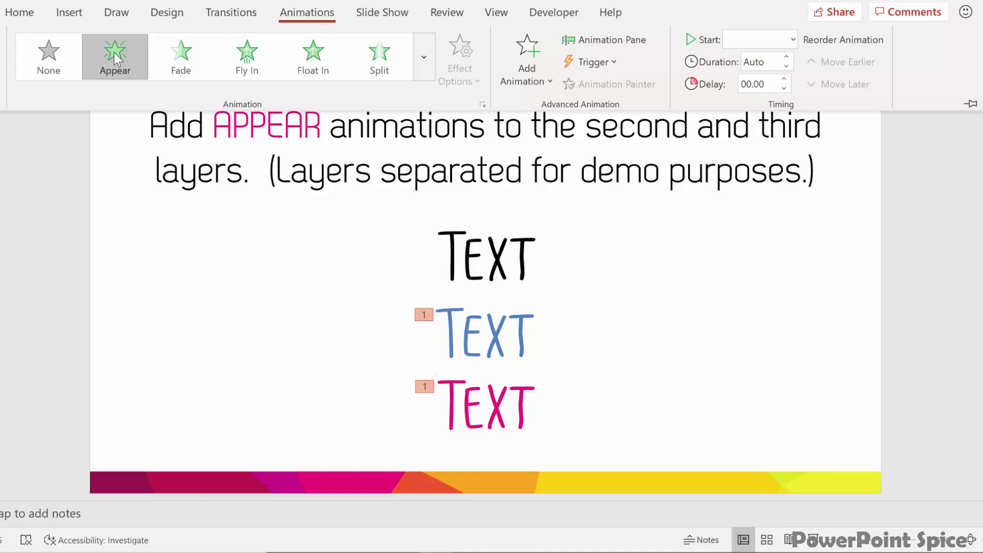
Set both Appear animations to start With Previous and collapse the ribbon.
{"action": "left_click", "coordinate": [634, 41]}
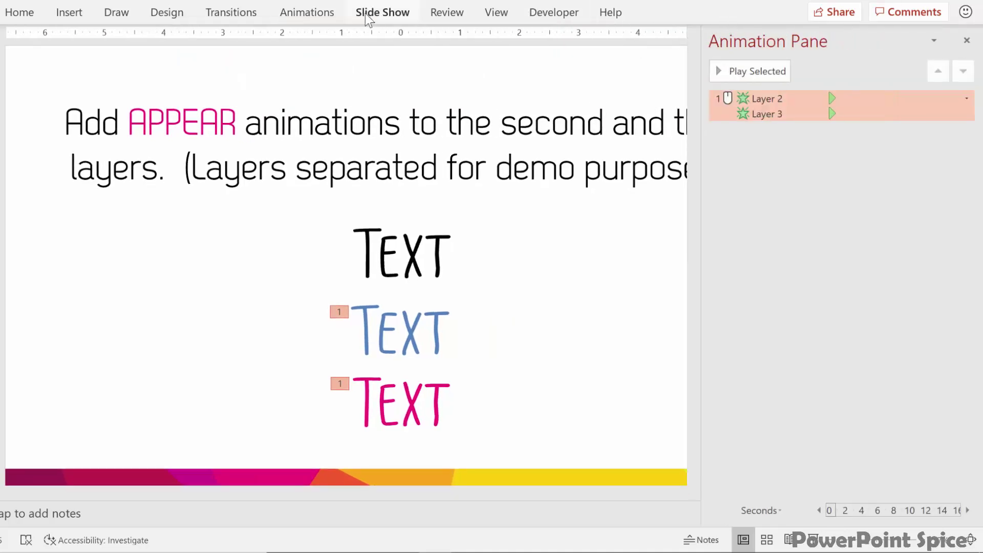
{"action": "left_click", "coordinate": [315, 19]}
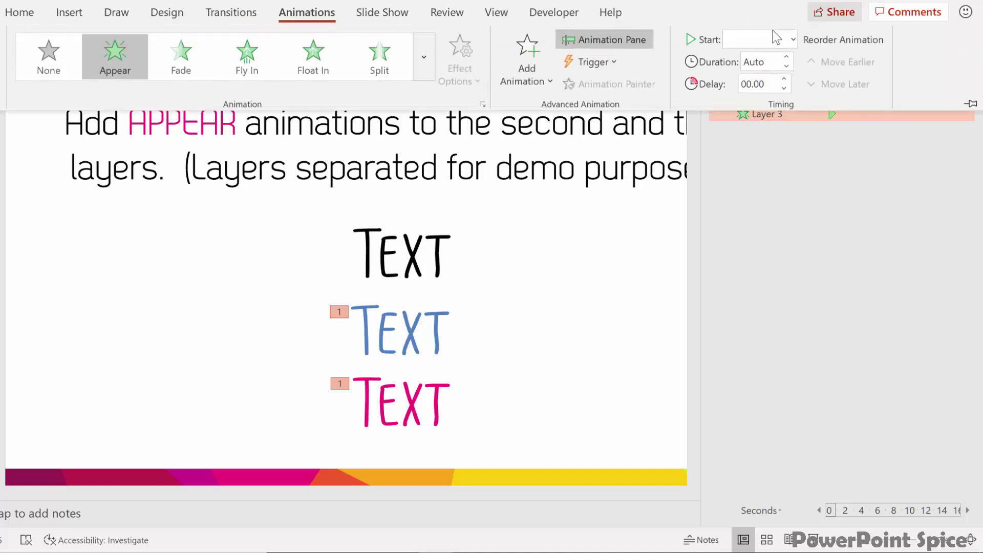
{"action": "left_click", "coordinate": [767, 43]}
{"action": "left_click", "coordinate": [751, 74]}
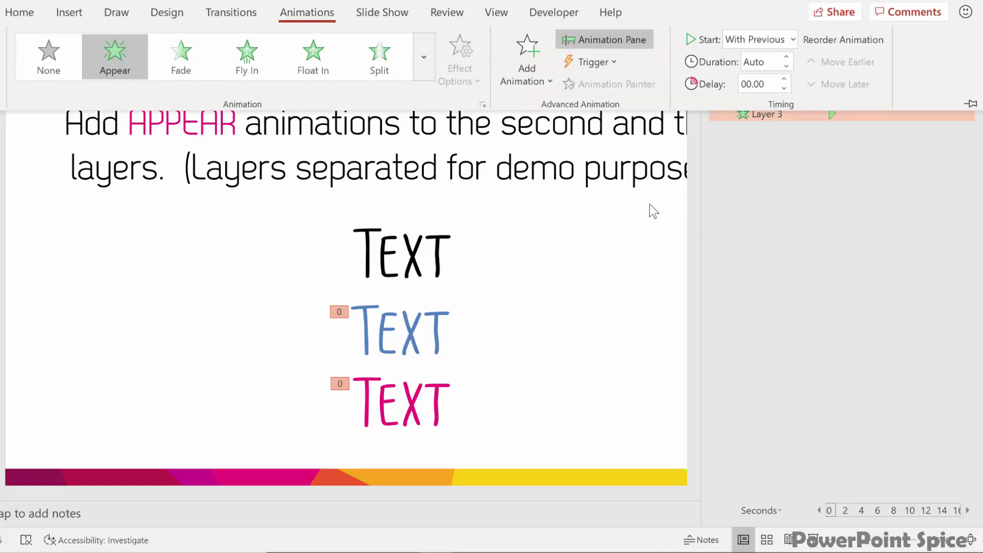
{"action": "left_click", "coordinate": [584, 230]}
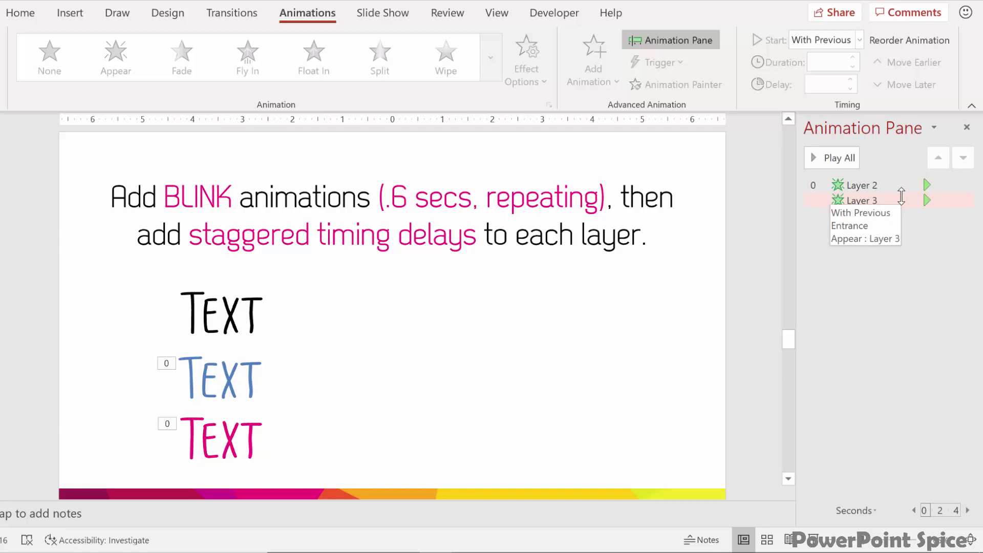
Add the Blink emphasis effect to all three selected TEXT layers.
{"action": "left_click_drag", "start_coordinate": [34, 253], "coordinate": [394, 512]}
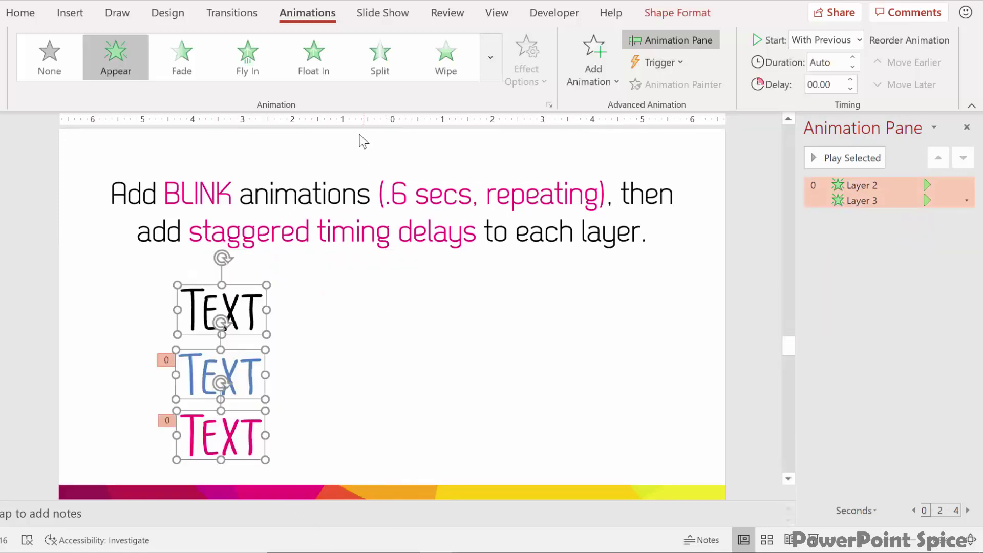
{"action": "left_click", "coordinate": [601, 78]}
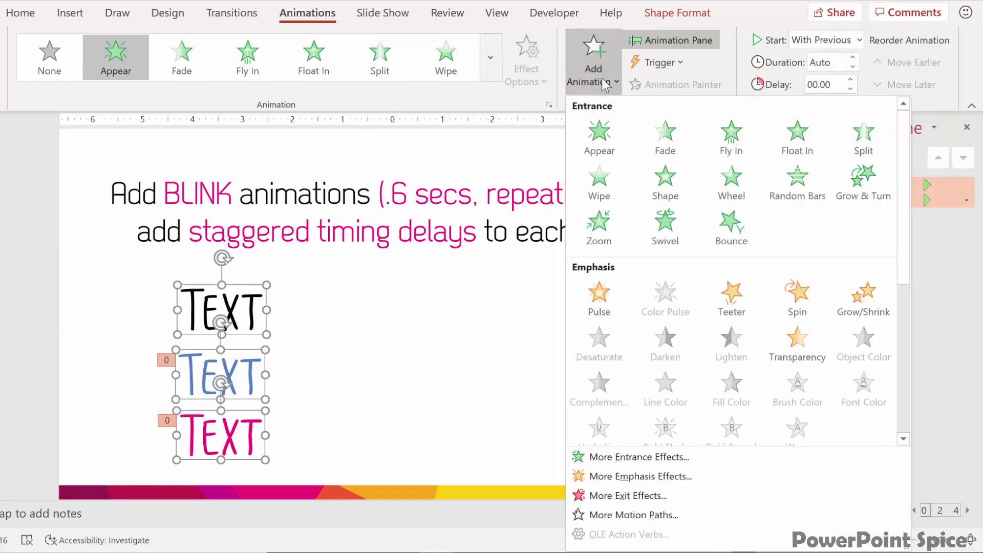
{"action": "left_click", "coordinate": [623, 478]}
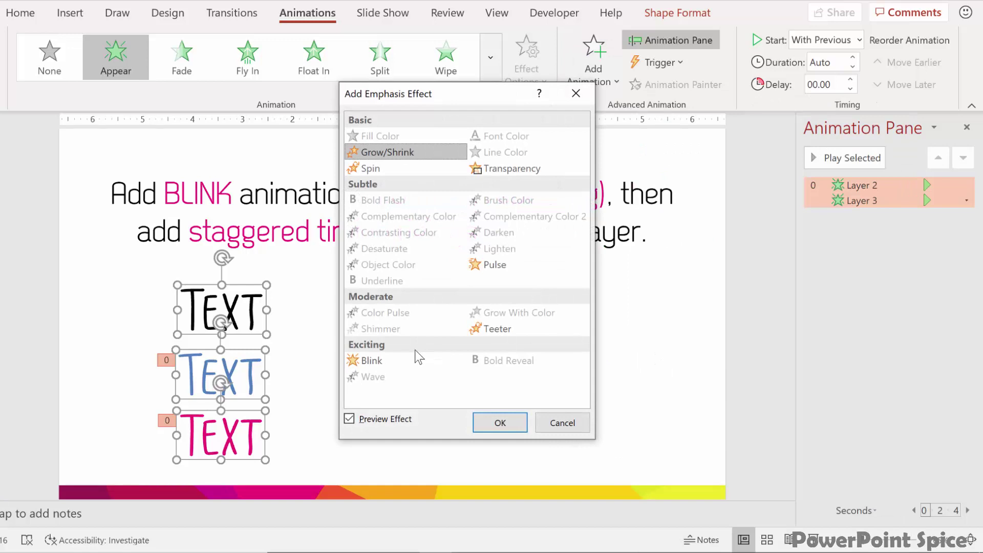
{"action": "left_click", "coordinate": [382, 359]}
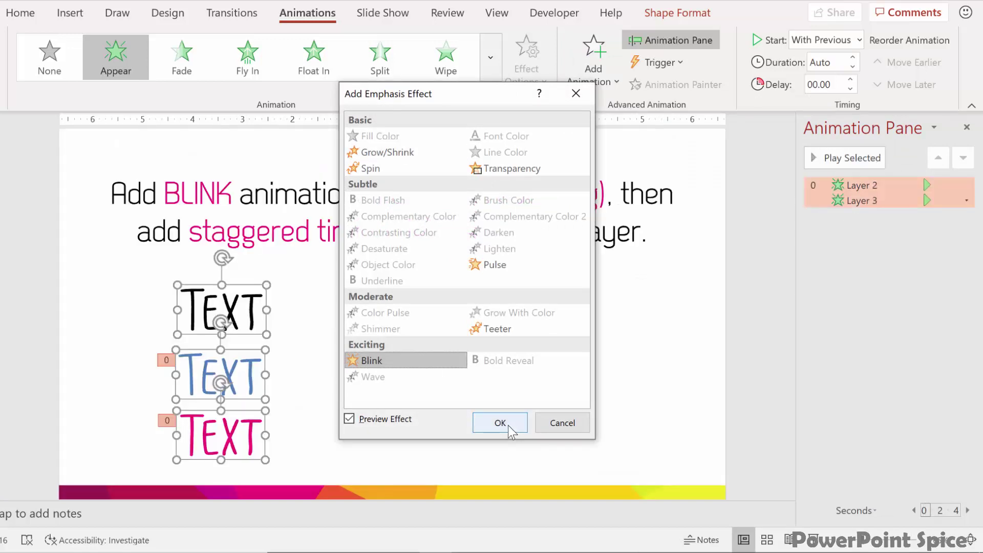
{"action": "left_click", "coordinate": [500, 423]}
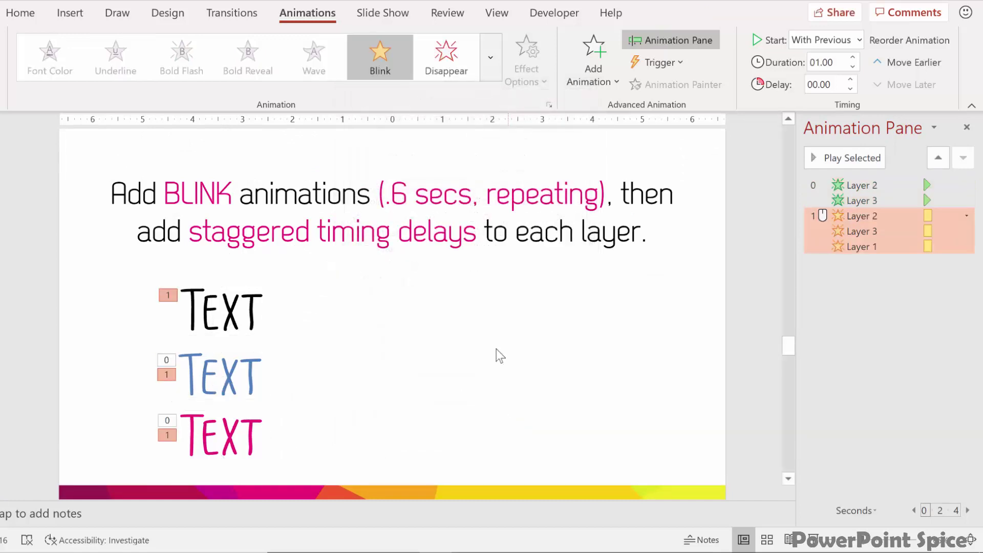
Set Blink timing to 0.6 s duration, repeat until end of slide, start With Previous.
{"action": "left_click", "coordinate": [549, 105]}
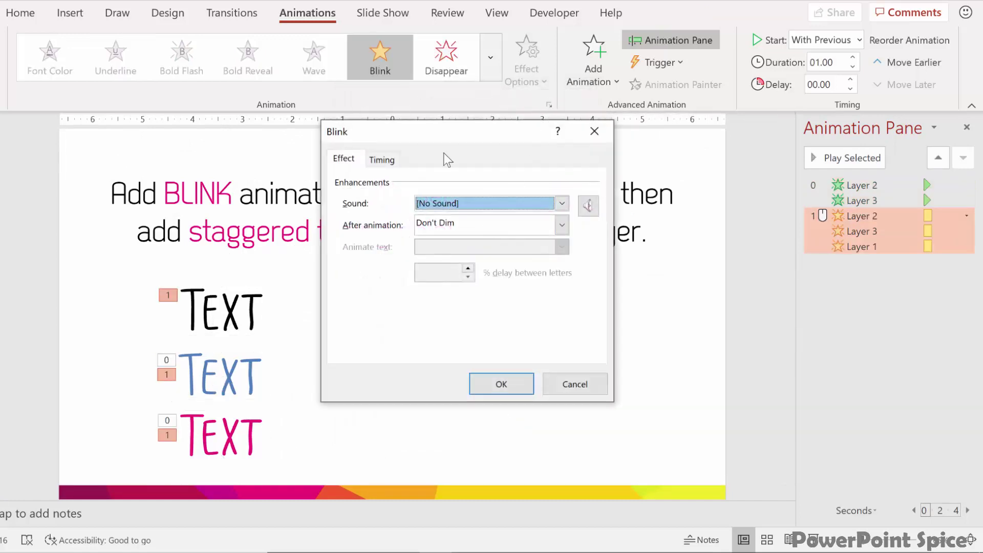
{"action": "left_click", "coordinate": [382, 160]}
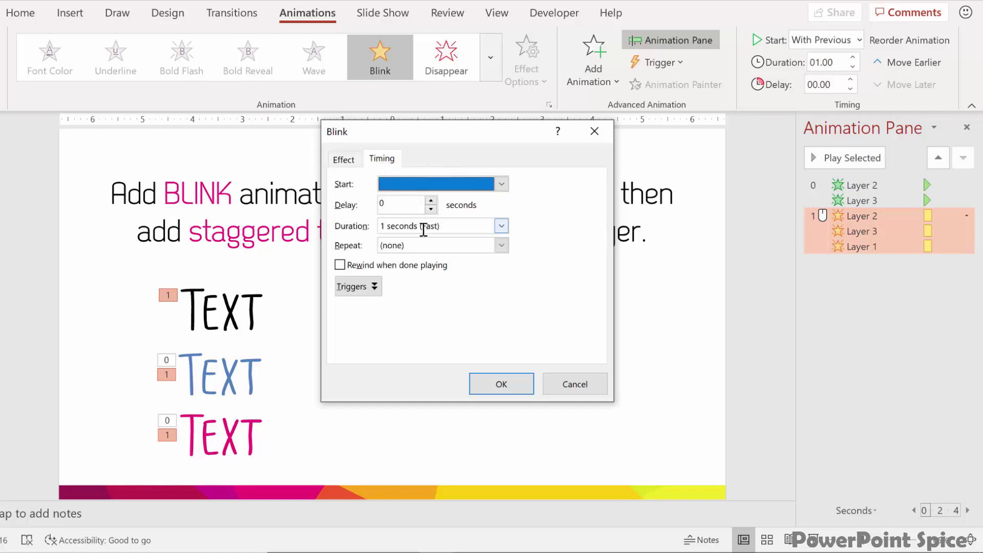
{"action": "left_click", "coordinate": [501, 227]}
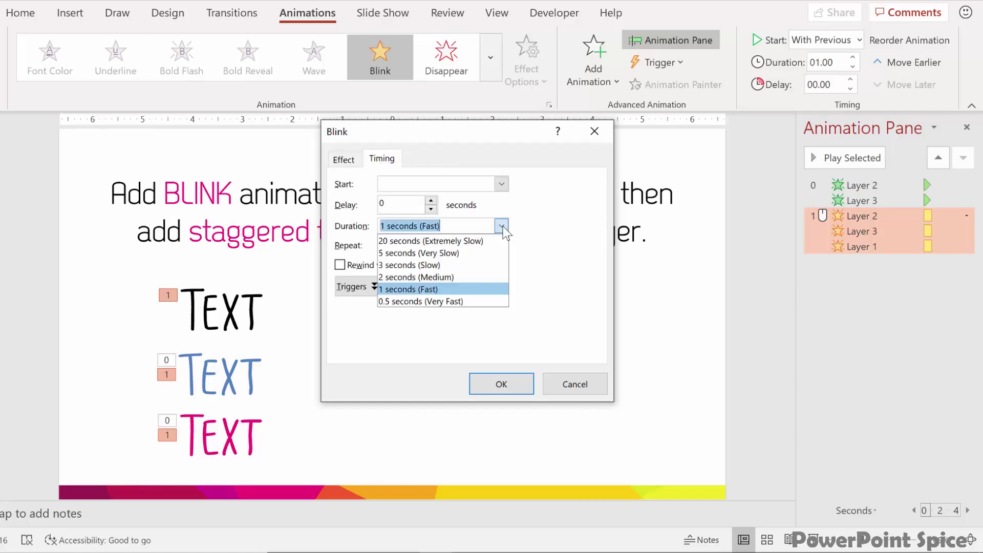
{"action": "left_click", "coordinate": [425, 225]}
{"action": "type", "text": "0.6"}
{"action": "key", "text": "Tab"}
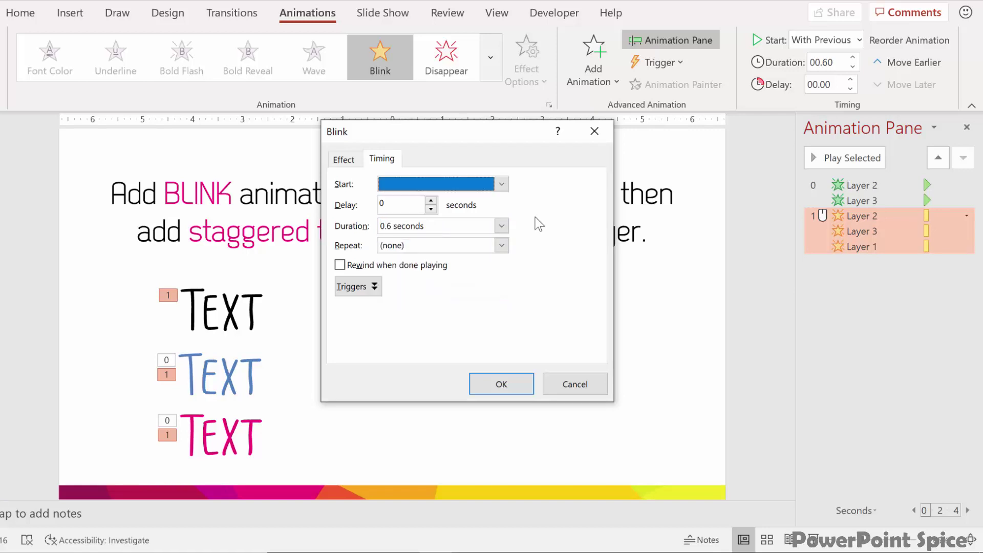
{"action": "left_click", "coordinate": [501, 246]}
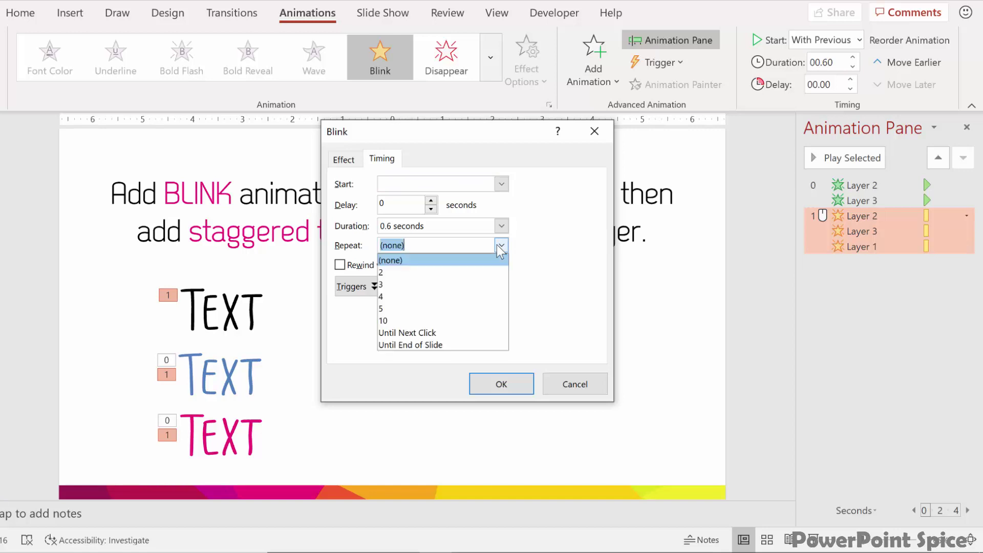
{"action": "left_click", "coordinate": [440, 344]}
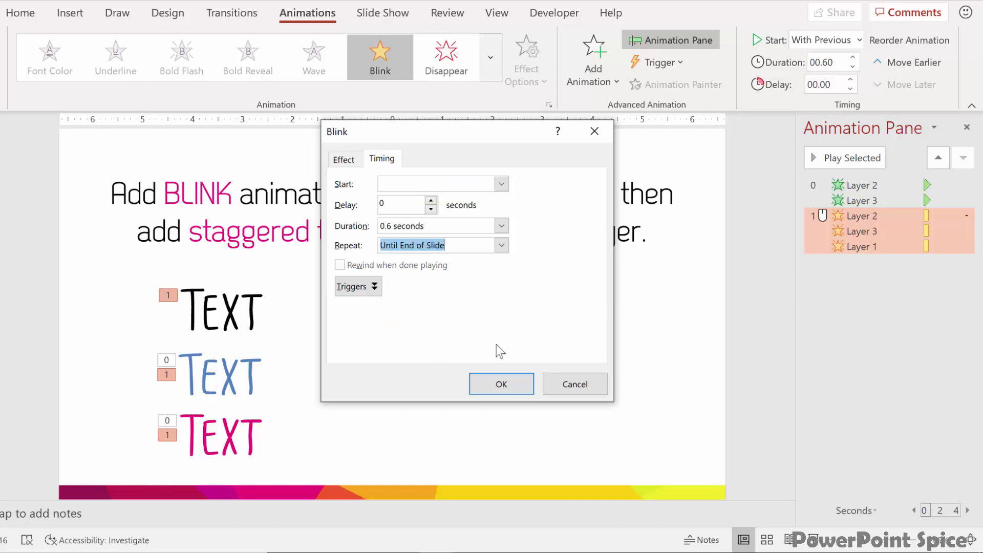
{"action": "left_click", "coordinate": [502, 183]}
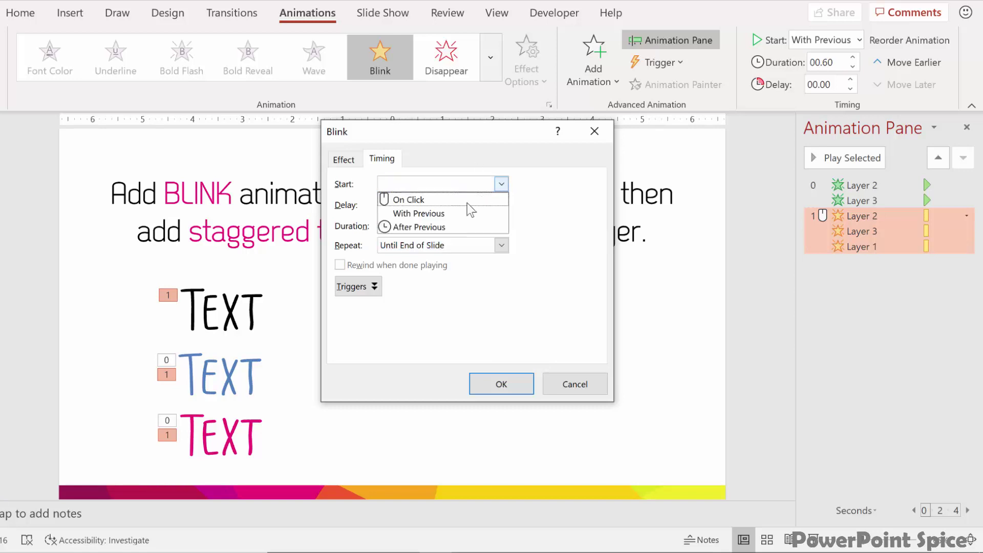
{"action": "left_click", "coordinate": [449, 214]}
{"action": "left_click", "coordinate": [485, 385]}
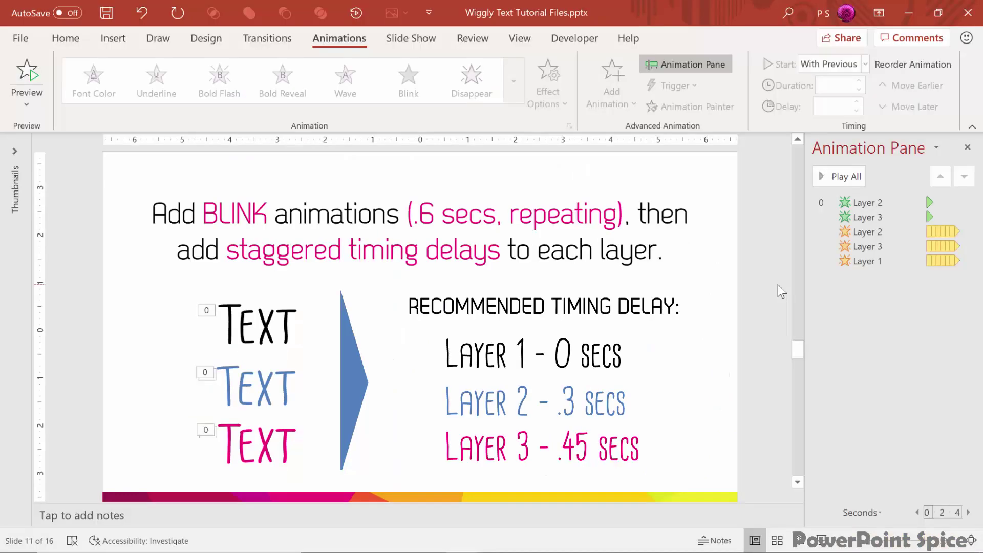
Move the Layer 1 and Layer 2 Blinks to the top and give Layer 2's a 0.3 s delay.
{"action": "left_click_drag", "start_coordinate": [868, 260], "coordinate": [873, 201]}
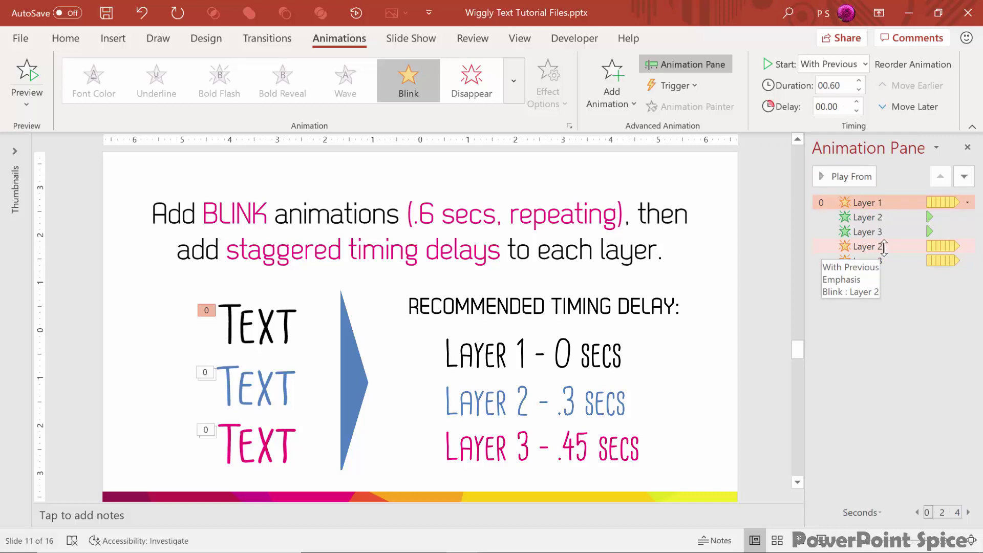
{"action": "left_click_drag", "start_coordinate": [881, 247], "coordinate": [896, 217]}
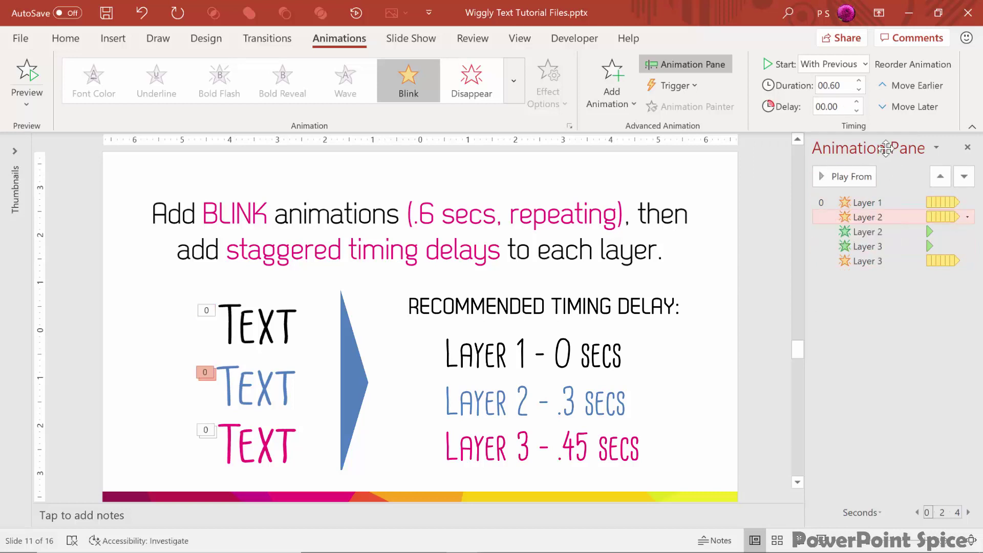
{"action": "double_click", "coordinate": [842, 108]}
{"action": "type", "text": ".3"}
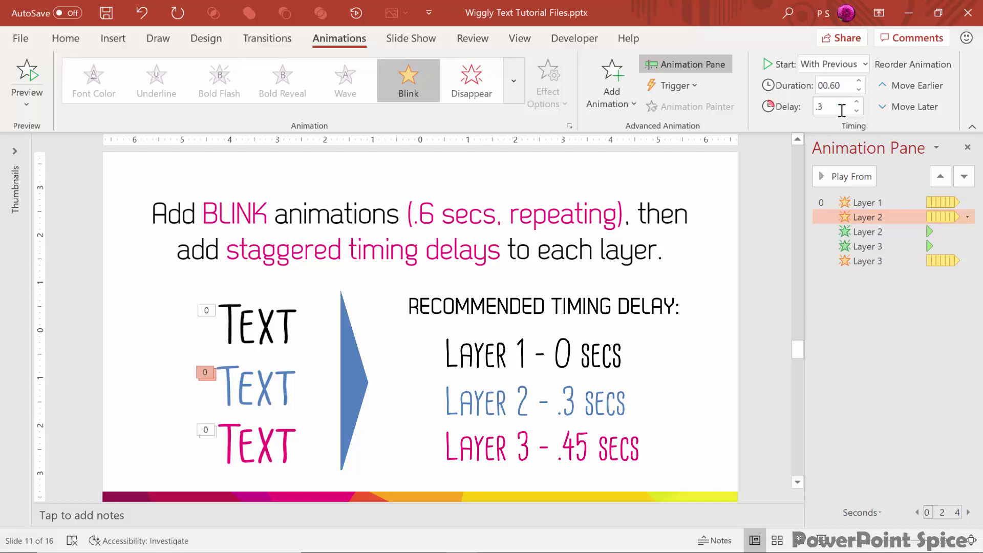
{"action": "key", "text": "Return"}
Move the Layer 3 Blink up to third place with a 0.45 s delay.
{"action": "left_click", "coordinate": [871, 262]}
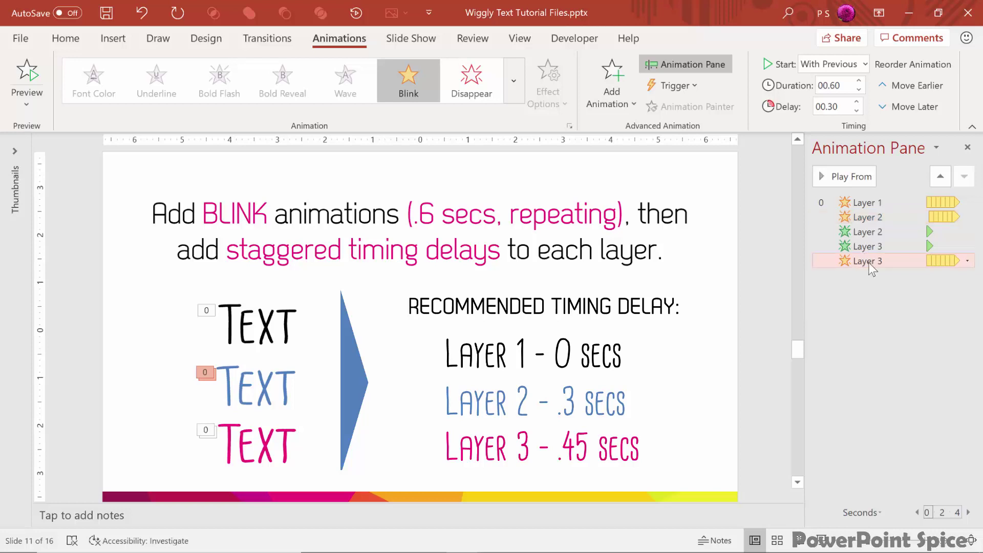
{"action": "left_click_drag", "start_coordinate": [871, 262], "coordinate": [877, 235]}
{"action": "left_click", "coordinate": [839, 106]}
{"action": "type", "text": ".45"}
{"action": "key", "text": "Return"}
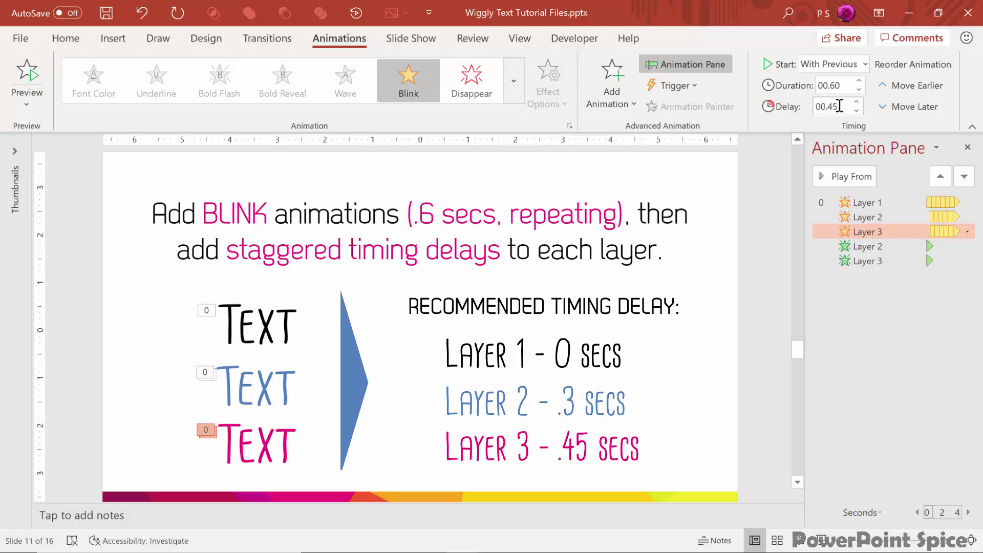
{"action": "left_click", "coordinate": [878, 303]}
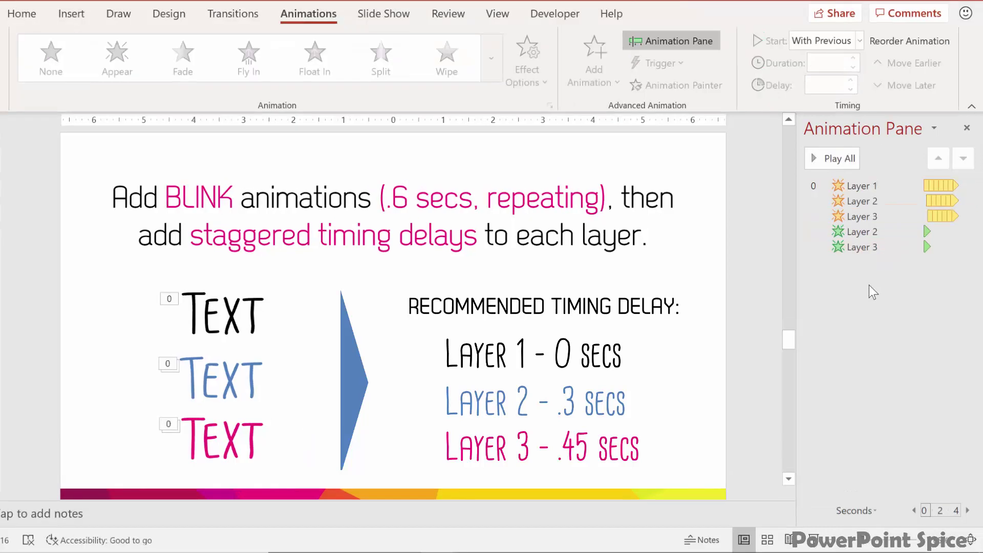
Move Layer 2's Appear right after its Blink and set Layer 3's Appear to start With Previous.
{"action": "left_click", "coordinate": [867, 233]}
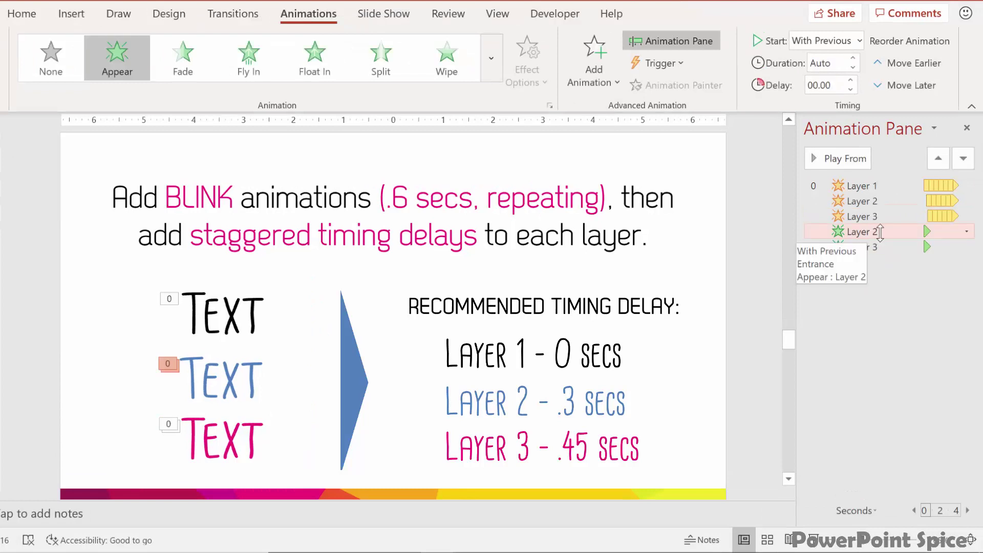
{"action": "left_click_drag", "start_coordinate": [887, 232], "coordinate": [887, 212]}
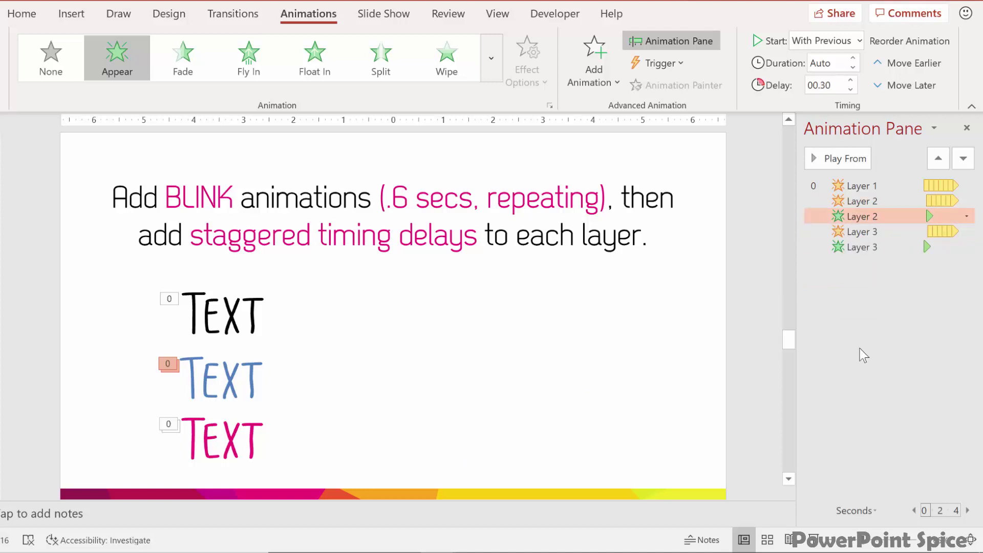
{"action": "left_click", "coordinate": [862, 246]}
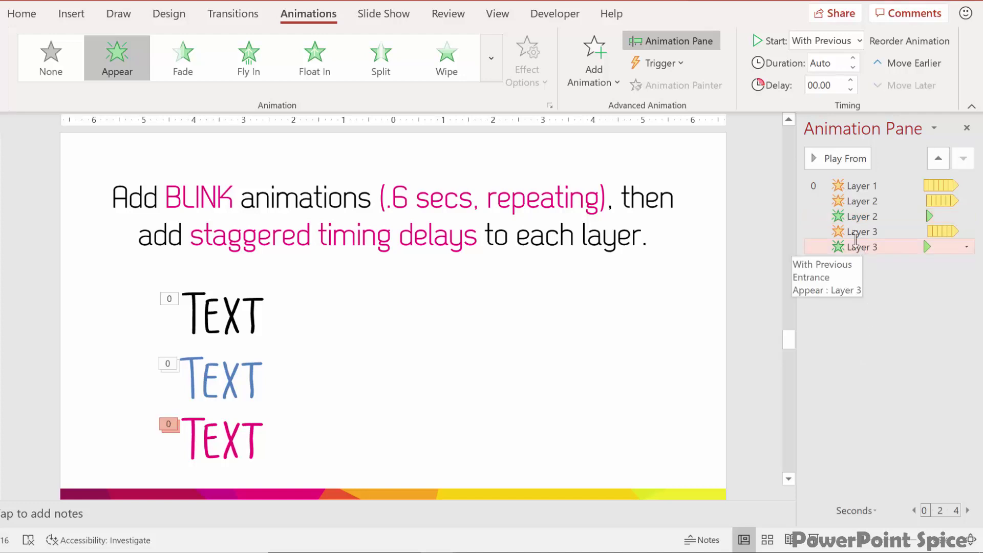
{"action": "left_click", "coordinate": [859, 41]}
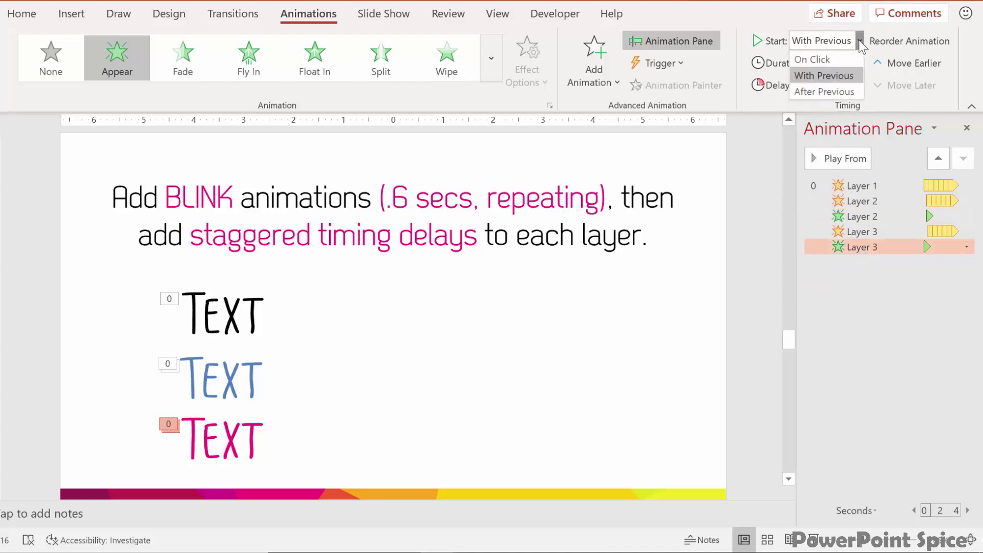
{"action": "left_click", "coordinate": [832, 76]}
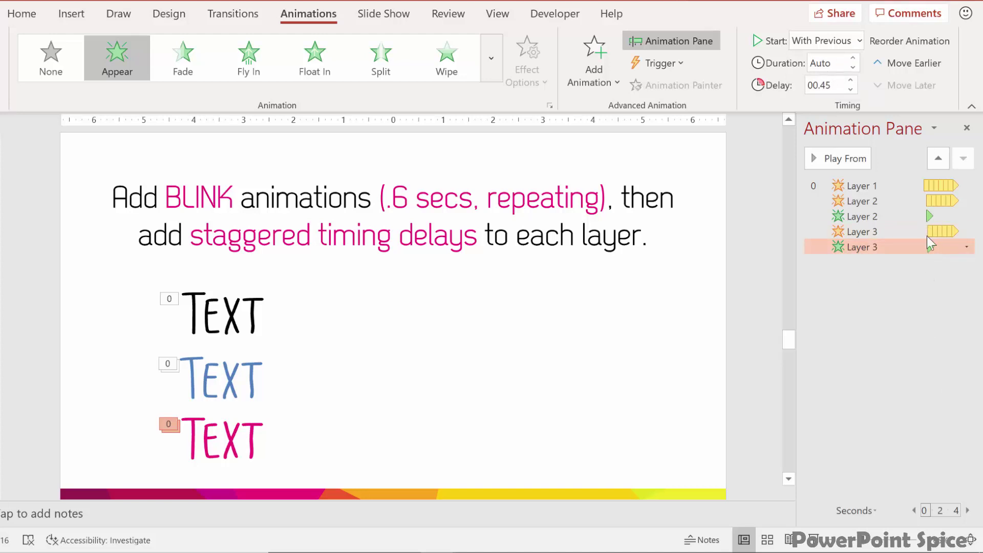
{"action": "left_click", "coordinate": [927, 262]}
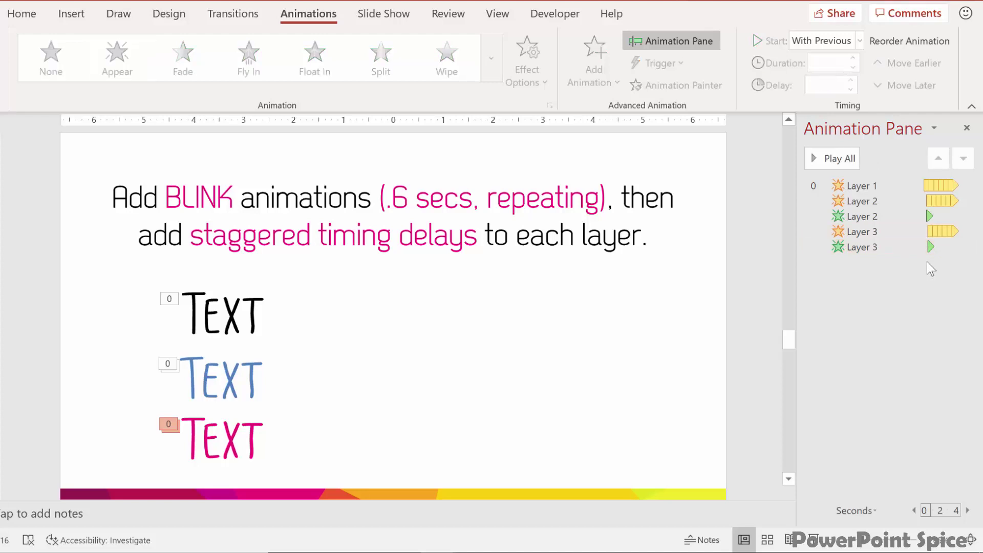